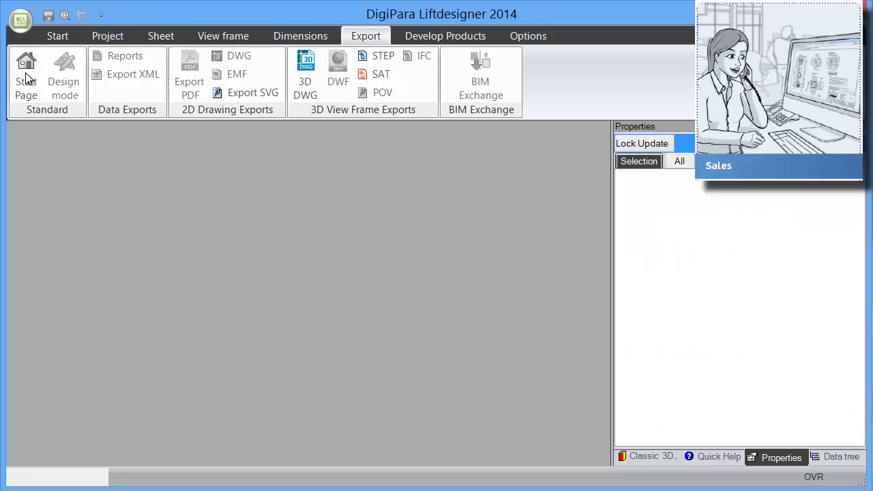
Start a new elevator project from the Start Page and choose the elevator design variant in SHAFTwizard.
click(27, 79)
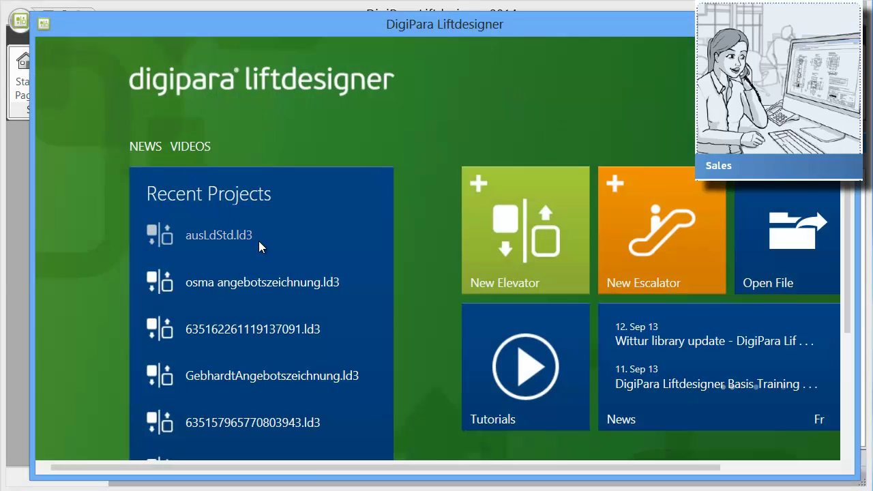
click(506, 241)
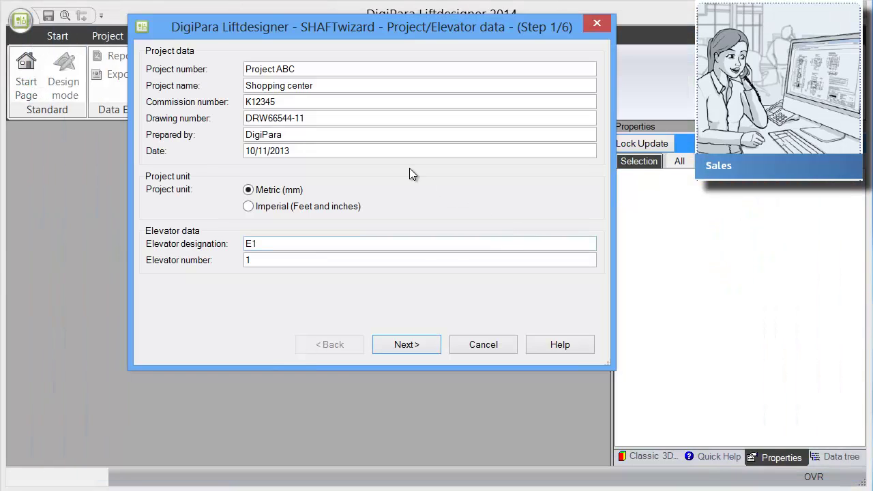
click(413, 345)
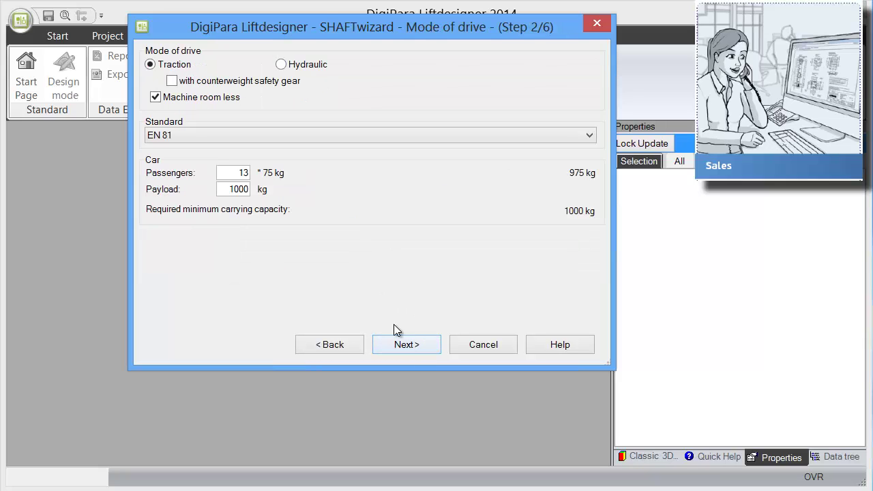
click(414, 344)
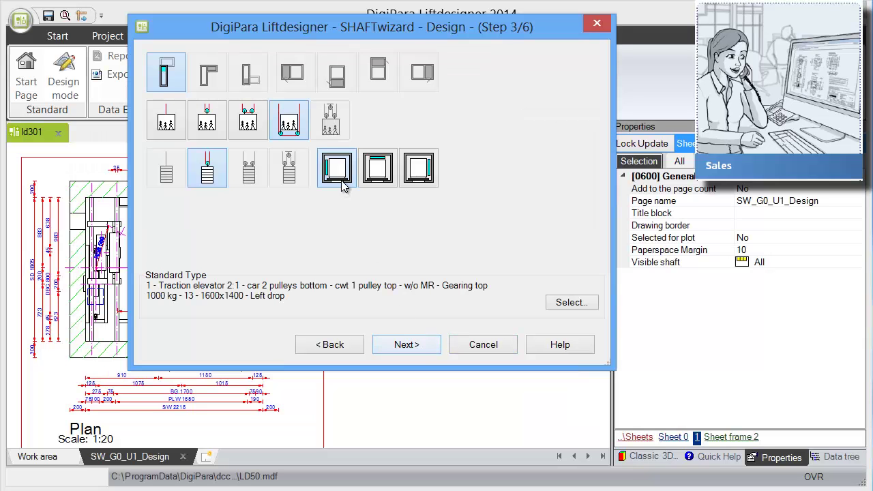
click(341, 182)
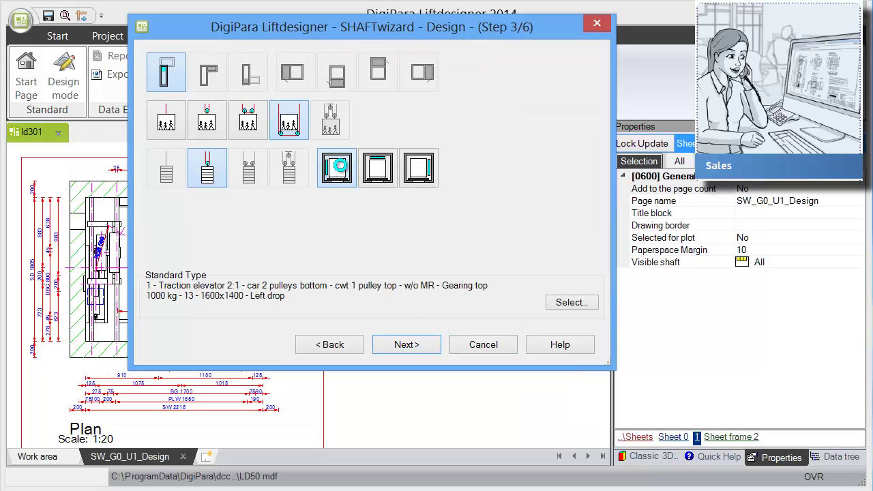
click(406, 345)
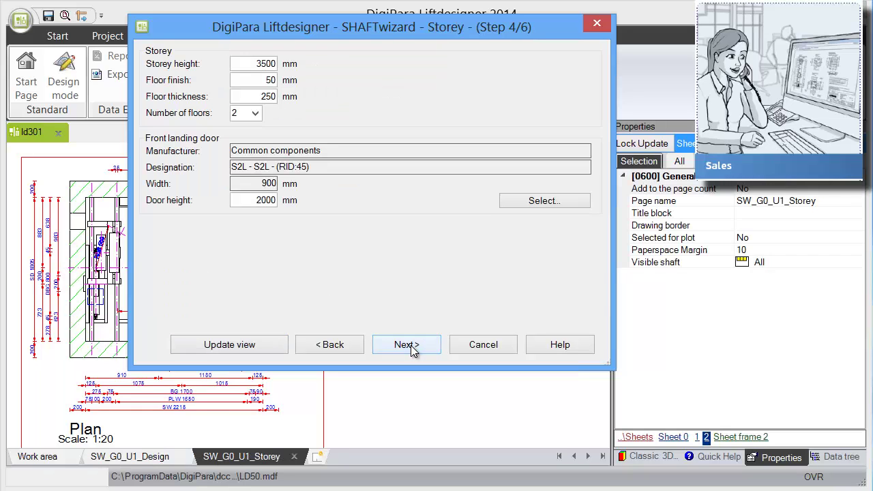
Set the number of floors to 3 and finish with the checked sheet templates.
click(255, 113)
scroll(242, 205, up, 5)
click(239, 138)
click(414, 345)
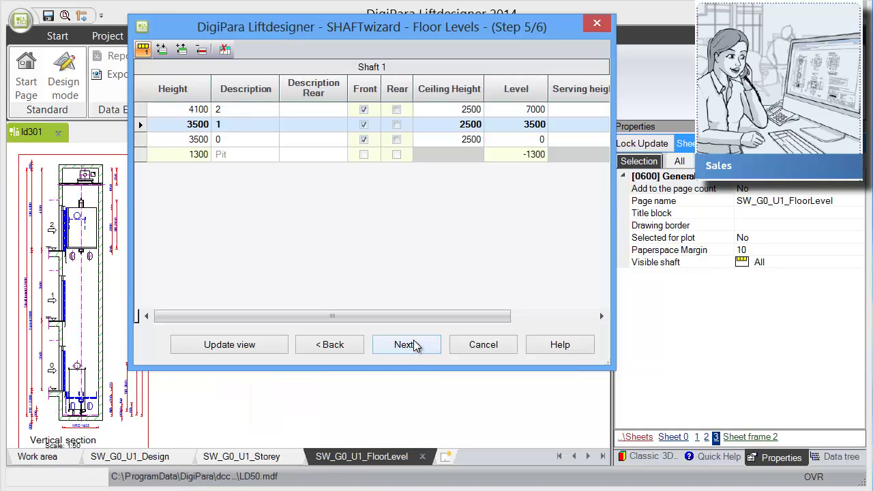
click(413, 344)
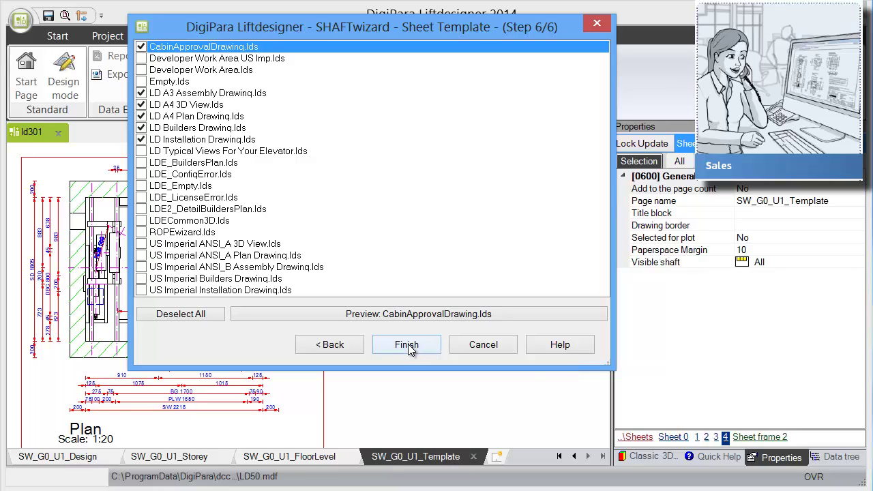
click(408, 344)
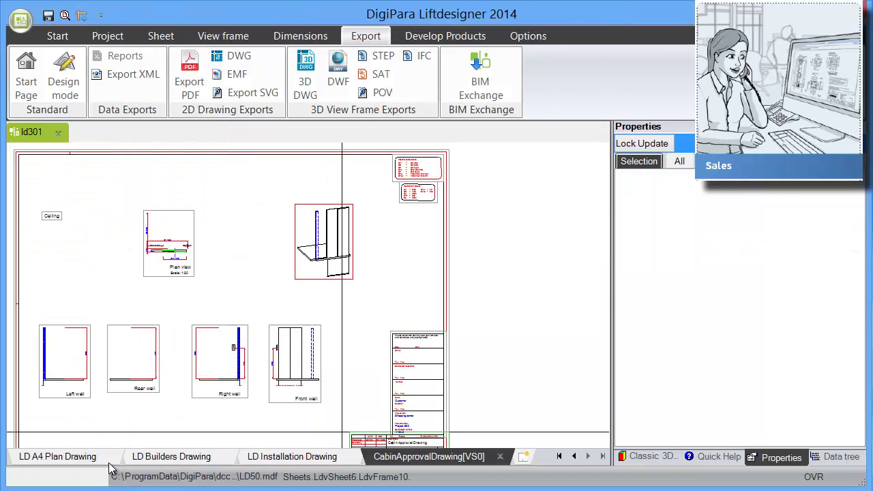
View the LD A3 Assembly and LD A4 3D View sheets, then orbit and zoom the 3D shaft model.
click(559, 455)
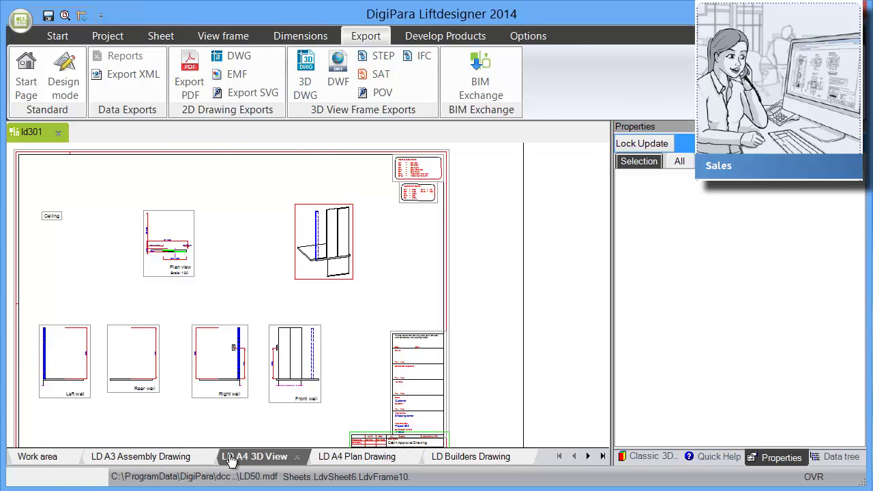
click(143, 456)
click(254, 457)
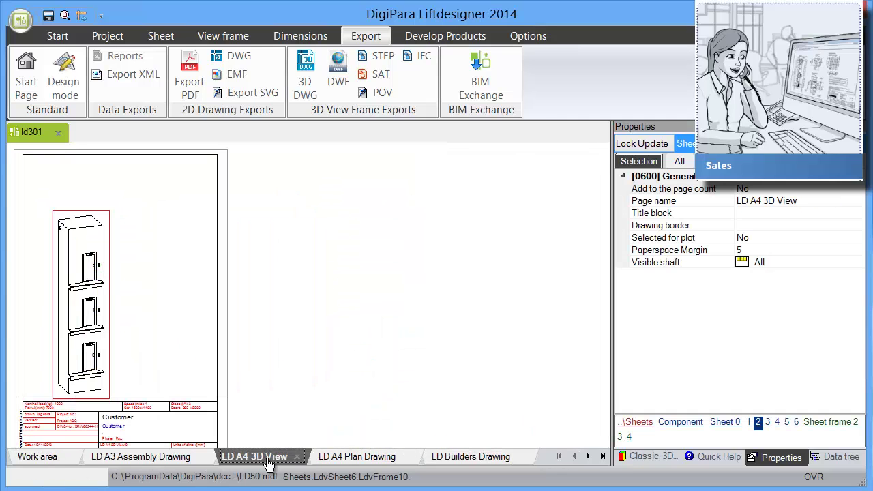
click(644, 456)
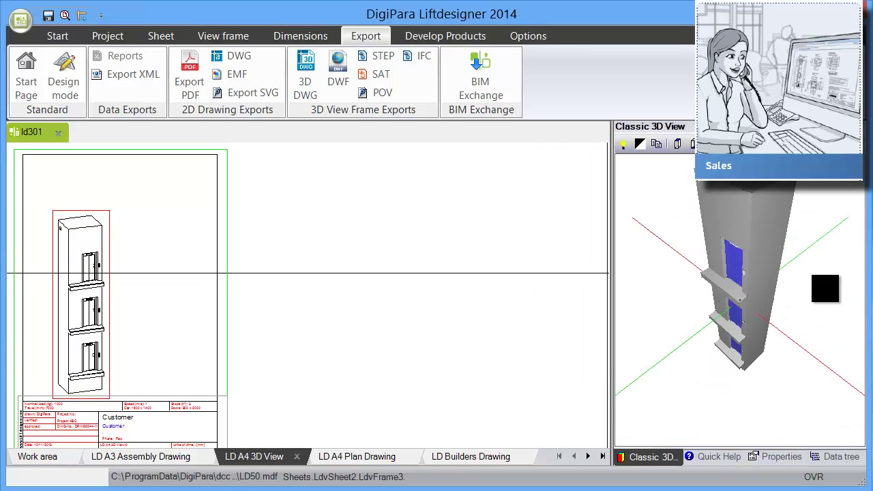
drag(825, 286, 771, 286)
scroll(740, 230, up, 6)
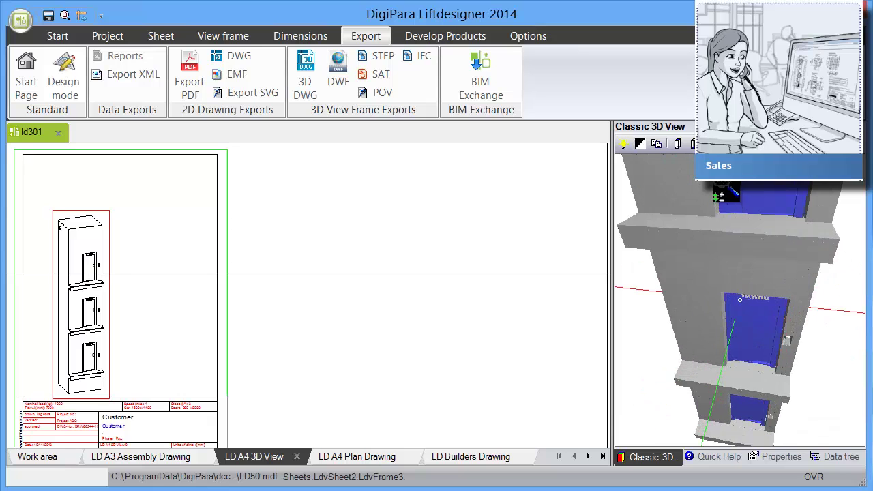
scroll(739, 299, up, 4)
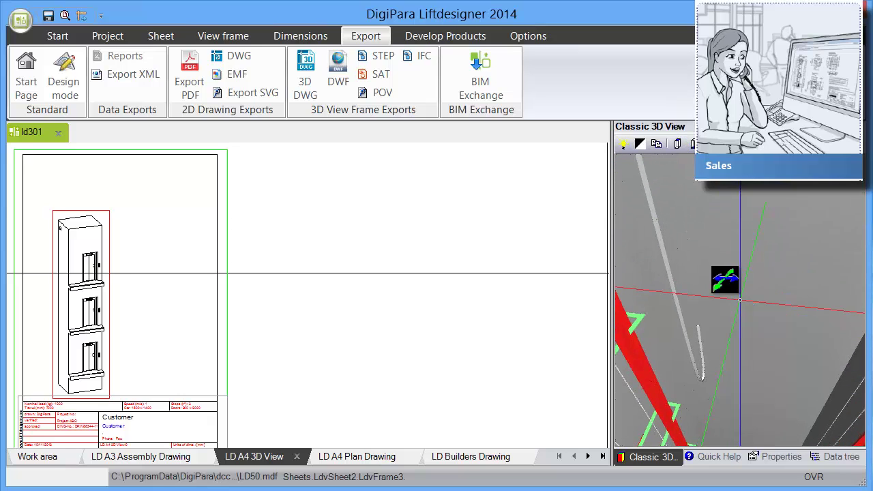
drag(723, 278, 592, 271)
Go through the LD A4 Plan and LD Builders sheets to the LD Installation Drawing sheet.
click(354, 457)
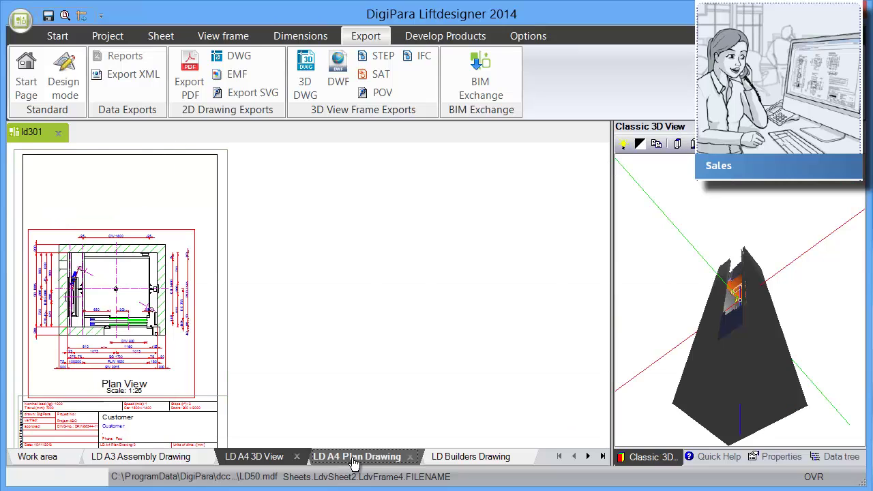
click(476, 458)
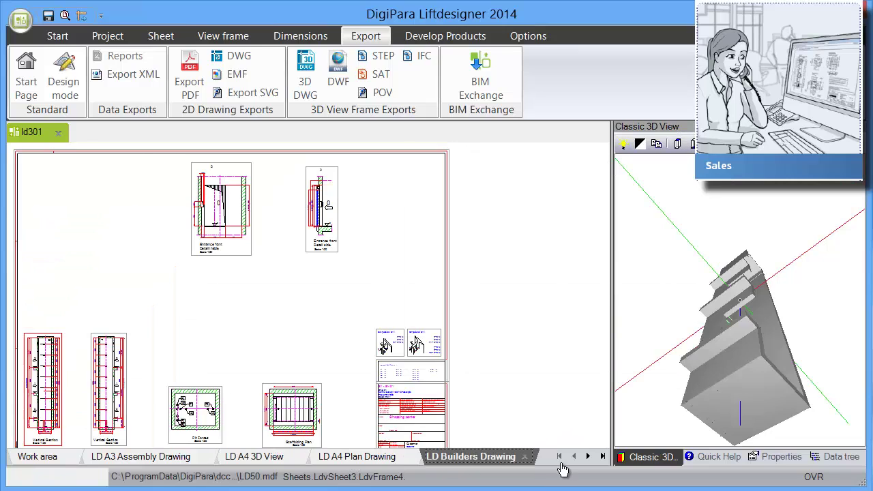
click(588, 456)
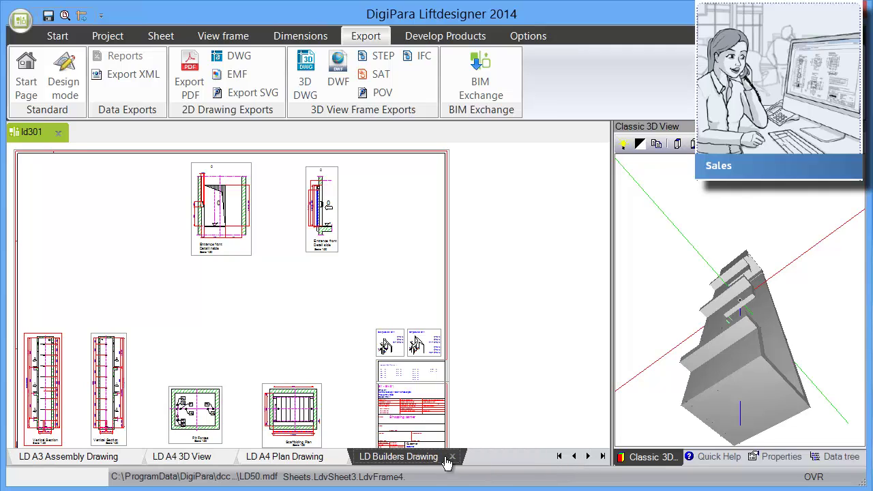
click(588, 456)
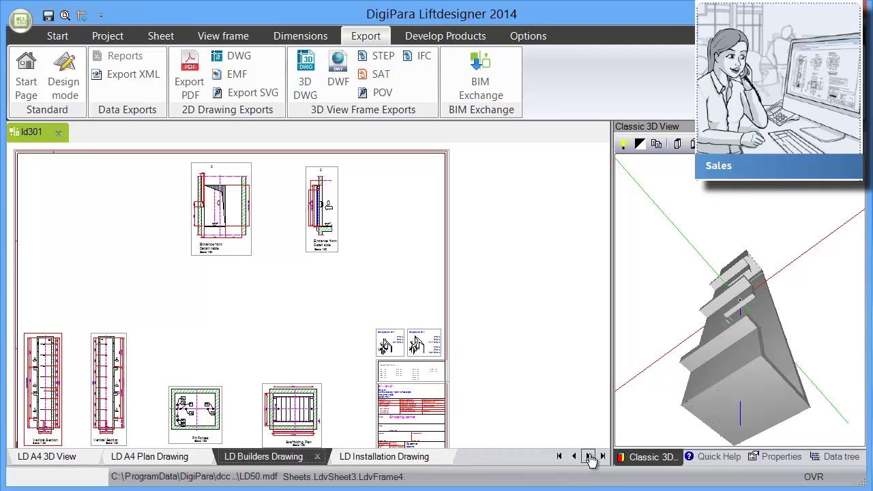
click(397, 462)
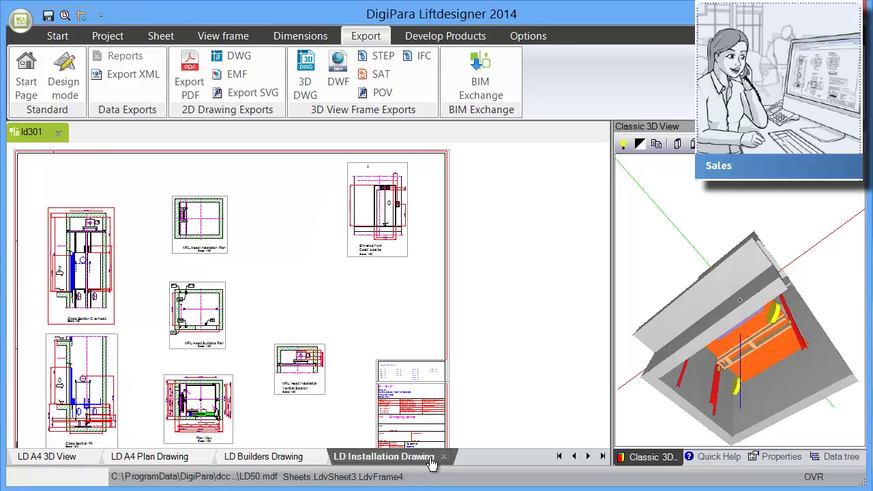
Select the shaft door in the plan and open the product catalogue for its Designation.
scroll(218, 422, up, 8)
scroll(257, 358, up, 3)
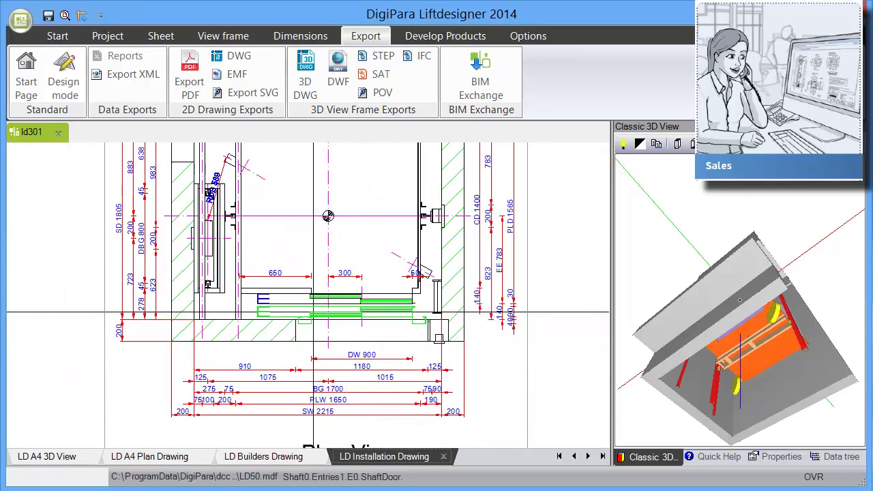
click(314, 313)
click(776, 458)
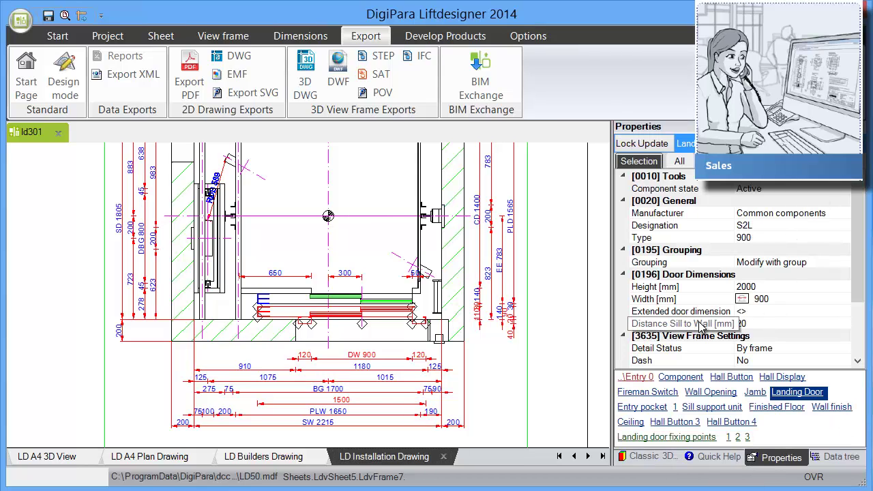
click(810, 229)
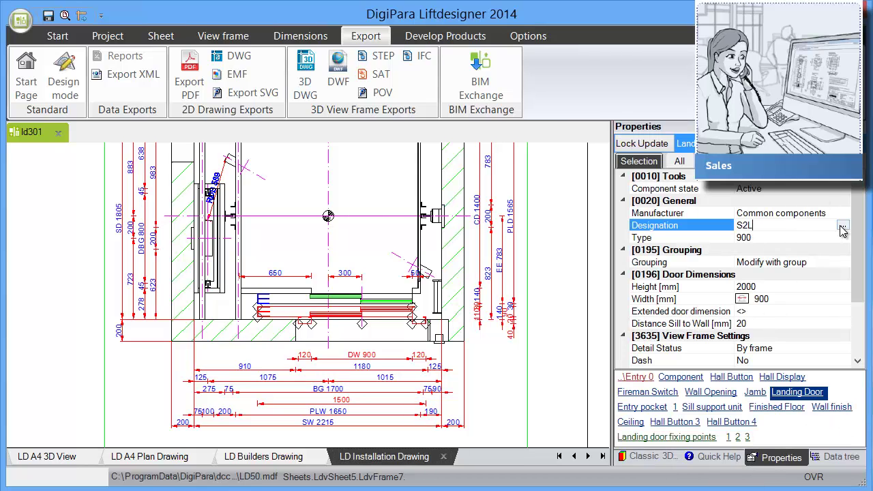
click(843, 228)
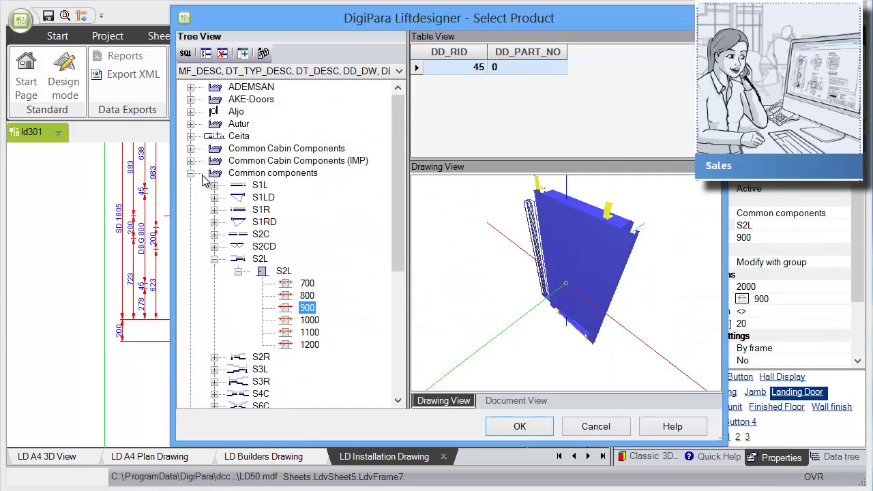
Choose Sematic S4C 2000 B - S4Z Framed Glass, 900 wide, and accept the matching car door.
click(191, 174)
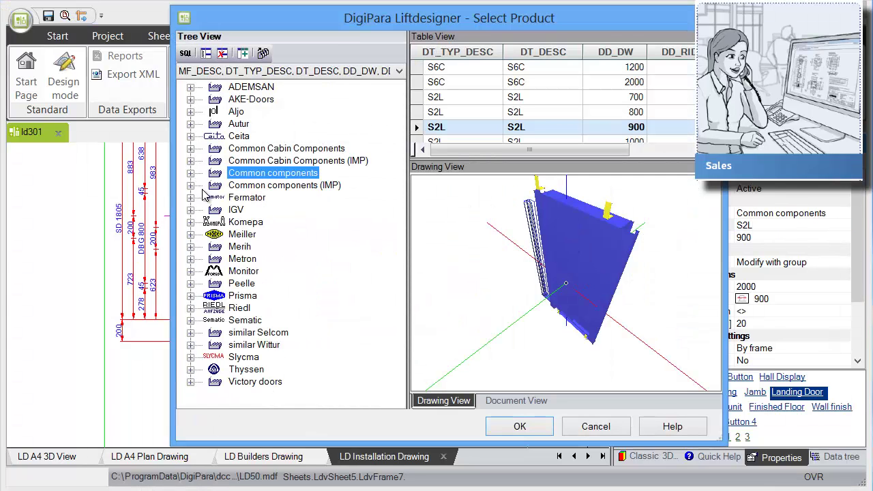
click(191, 322)
click(215, 382)
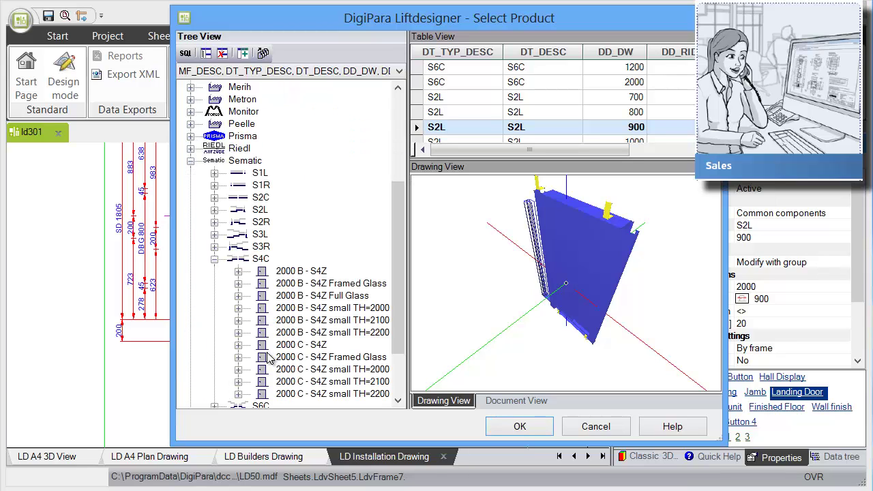
click(328, 285)
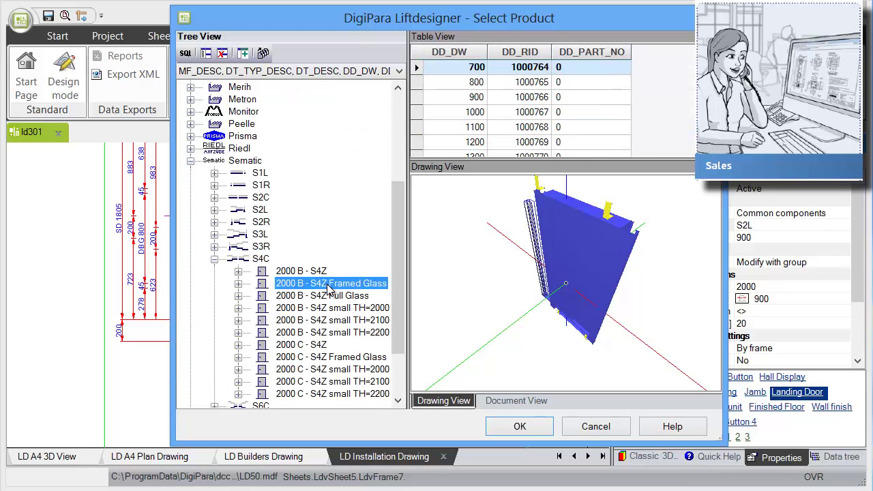
click(416, 98)
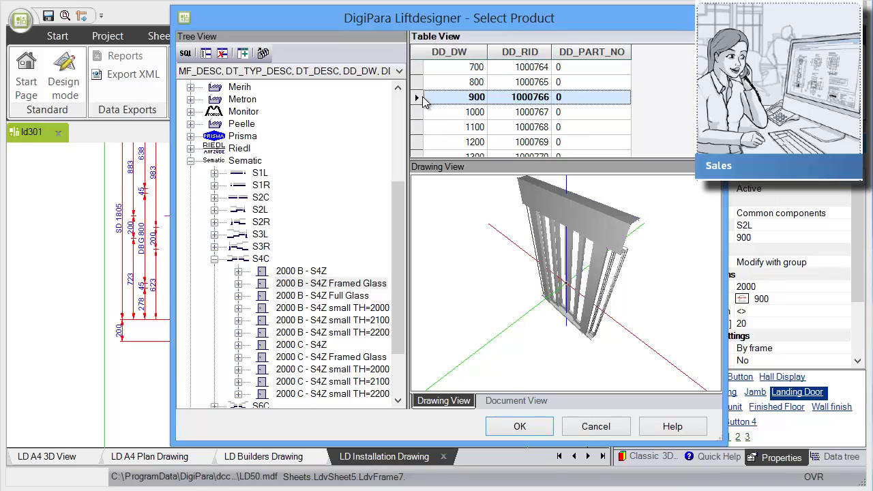
click(521, 427)
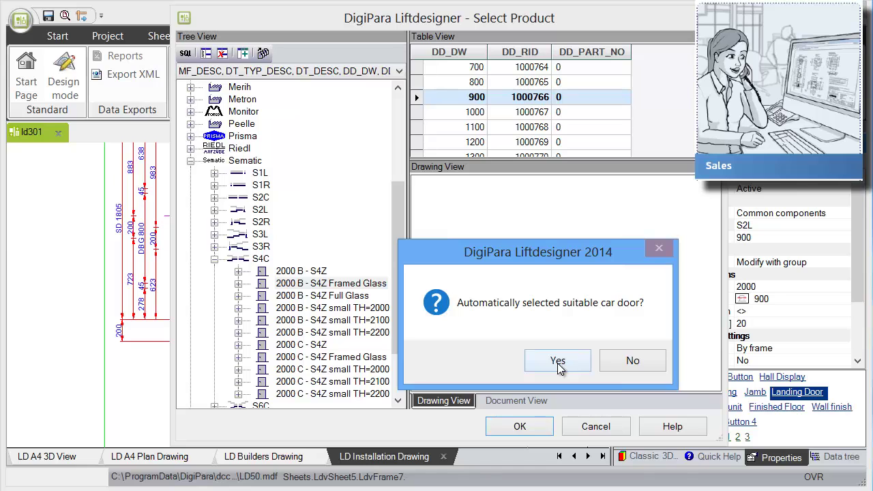
click(557, 361)
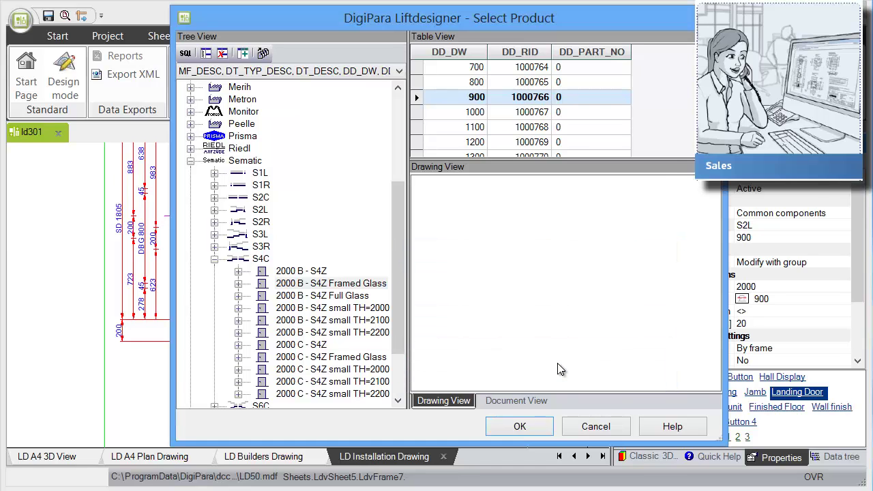
click(520, 426)
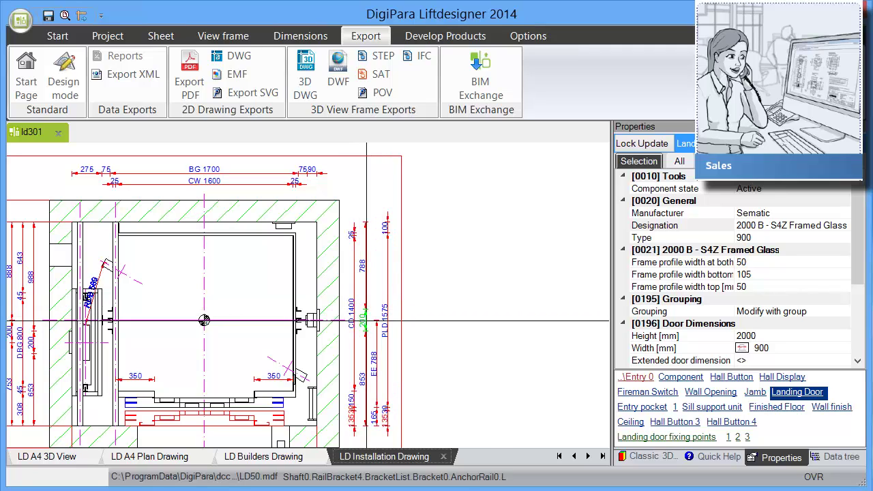
Change the car depth CD to 1600 mm and the car width CW to 1400 mm.
double_click(353, 316)
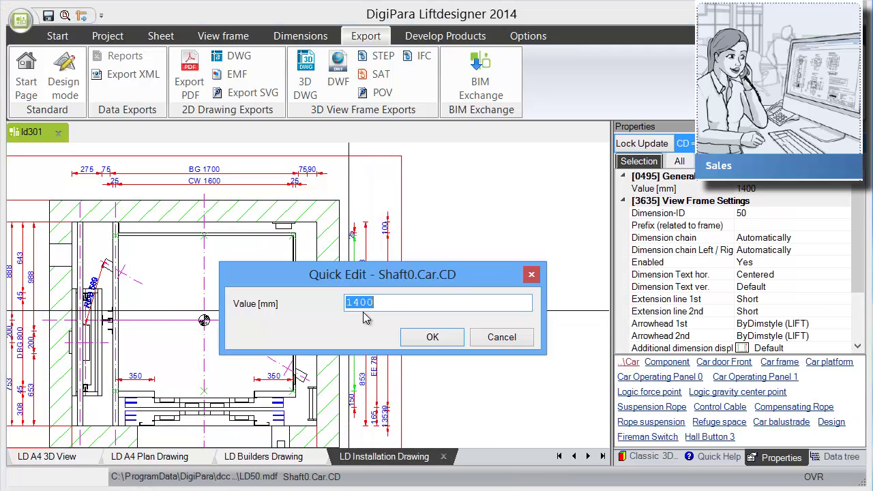
click(432, 337)
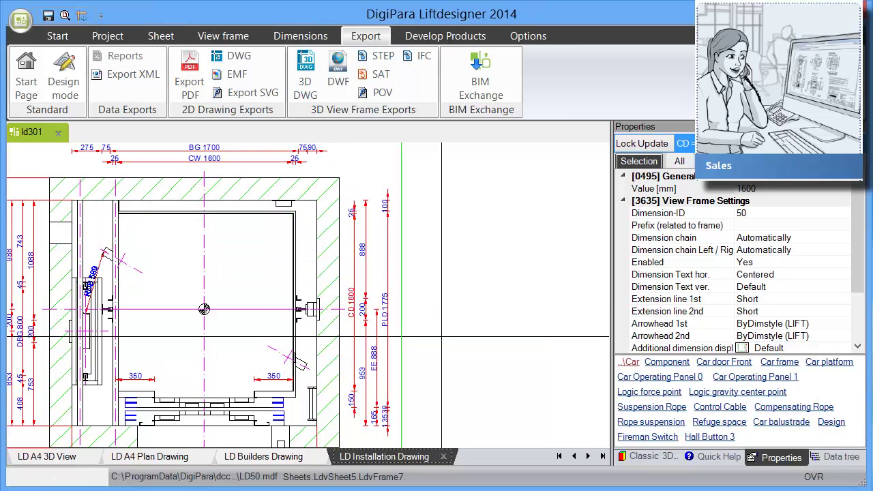
double_click(209, 159)
text(1400)
key(Return)
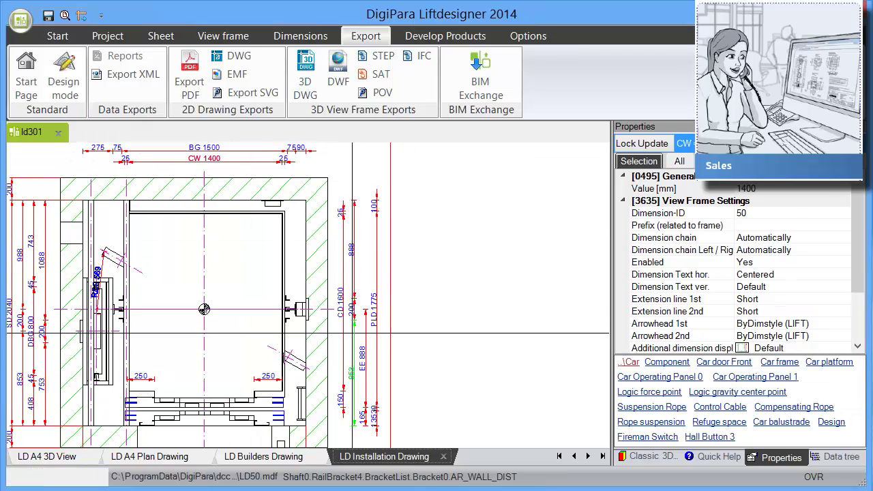
scroll(406, 354, down, 5)
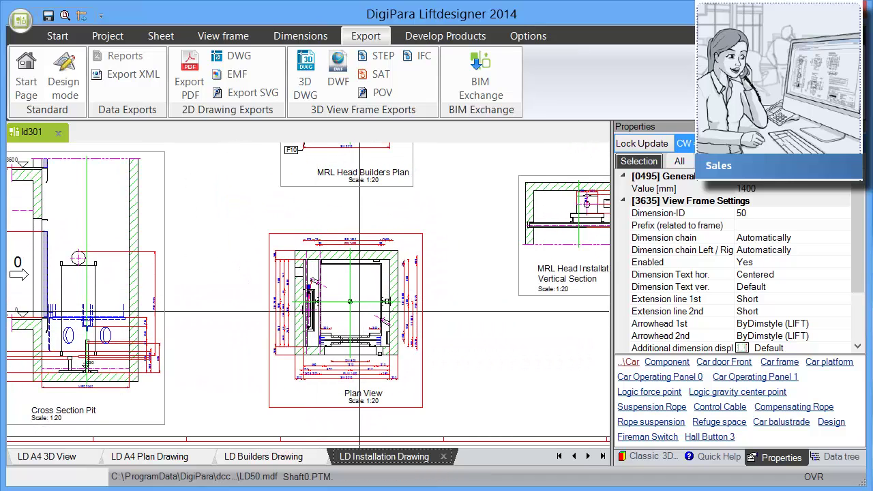
Move past the LD Builders and LD Installation sheets to the CabinApprovalDrawing[VS0] sheet.
click(266, 464)
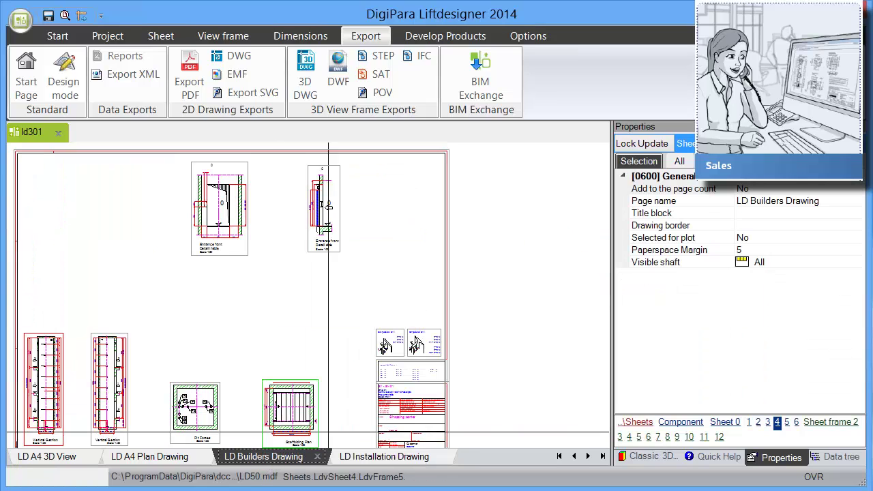
click(381, 464)
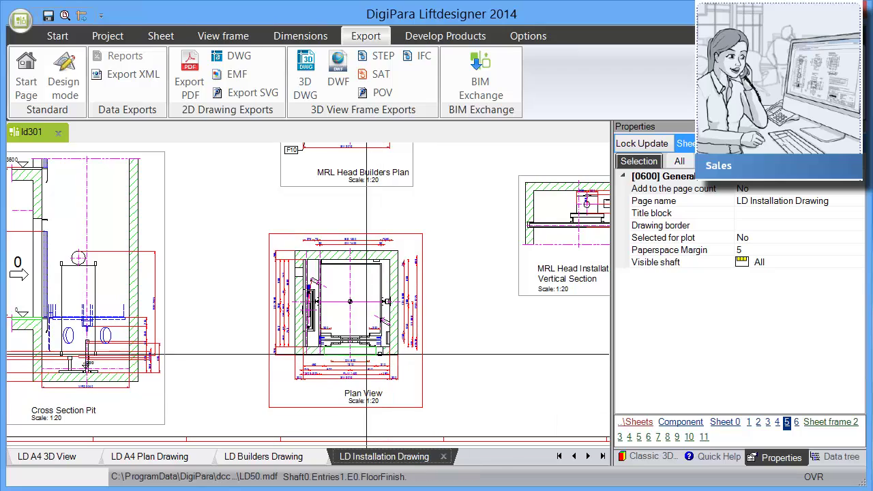
click(588, 456)
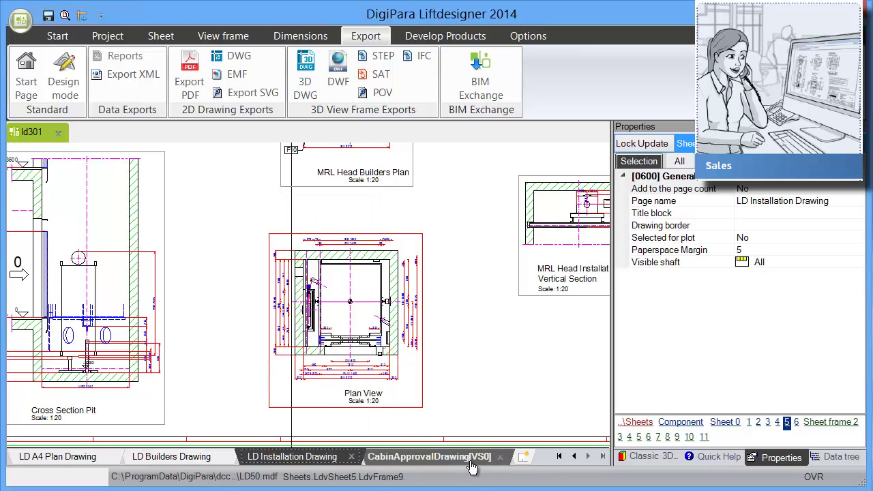
click(450, 462)
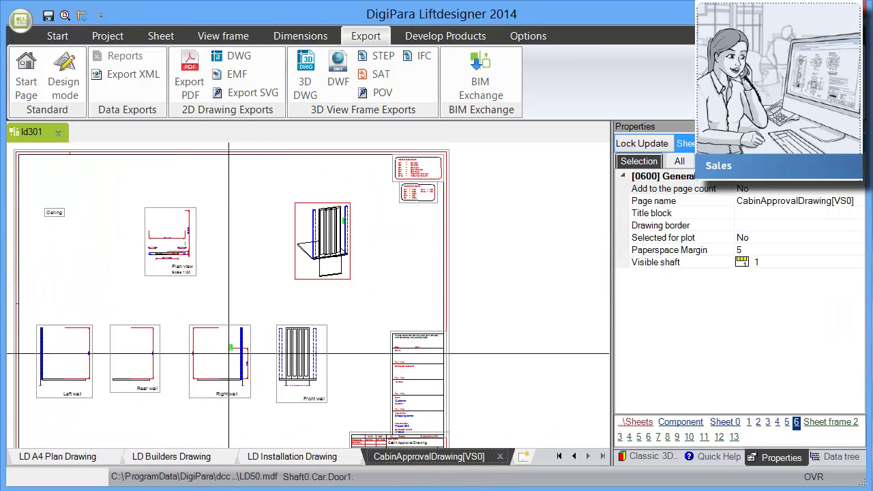
In the Cabin Configurator, set Car Design to Merih Steel Cabin from Merih Cabin Components.
click(112, 39)
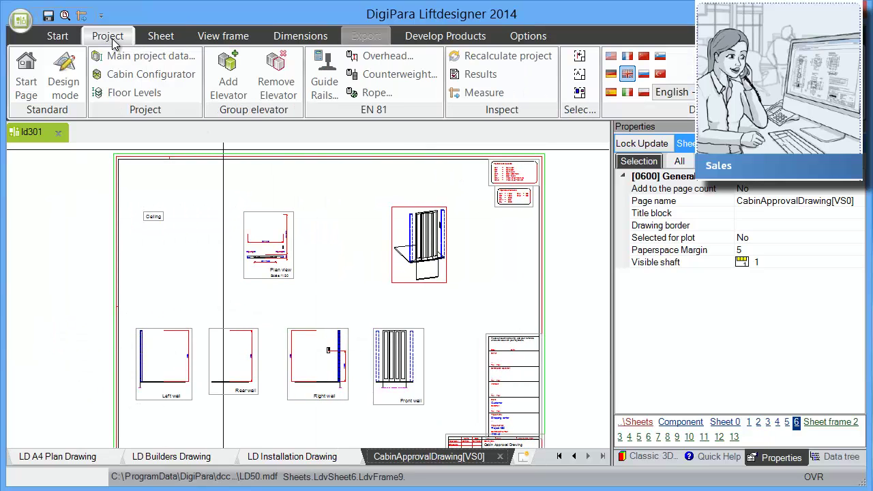
click(133, 76)
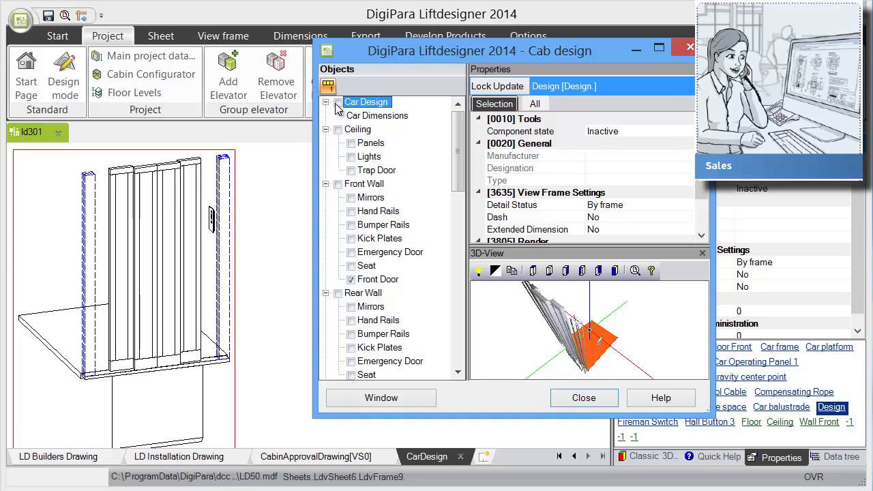
click(337, 102)
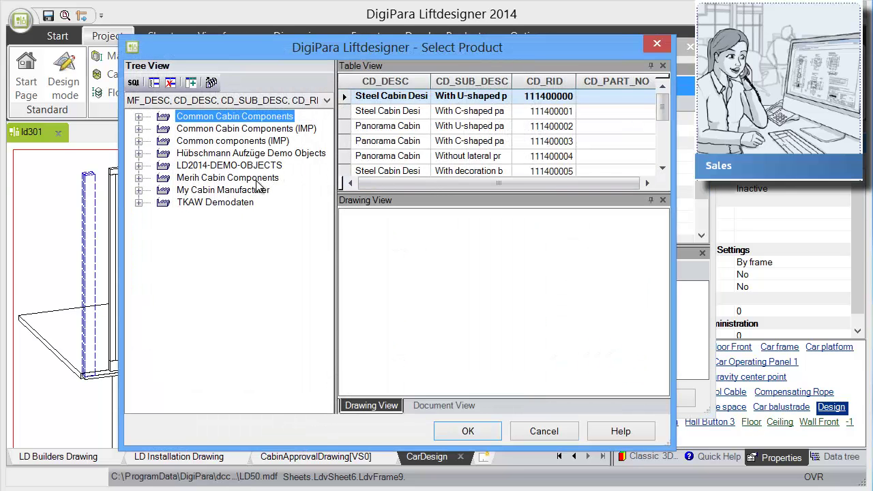
click(230, 178)
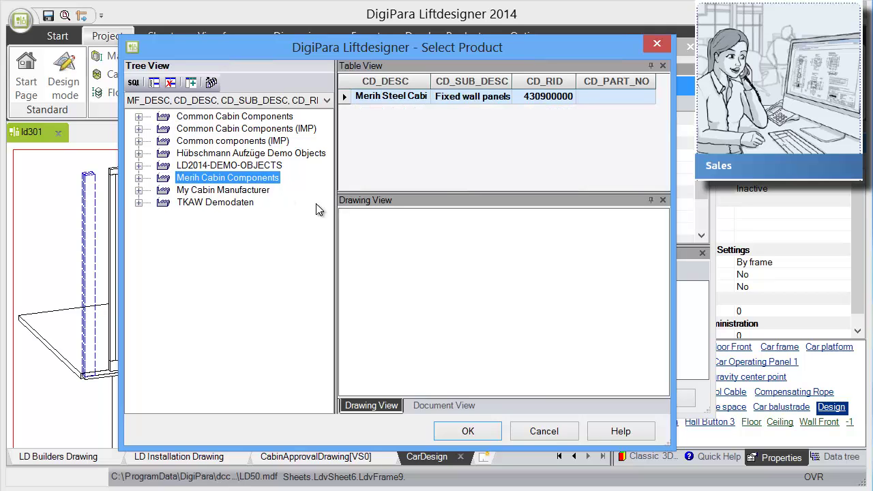
click(347, 99)
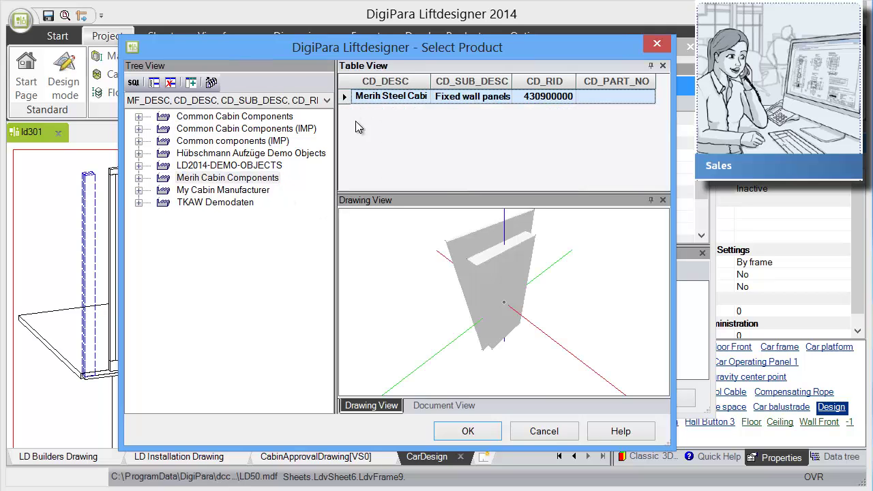
click(467, 433)
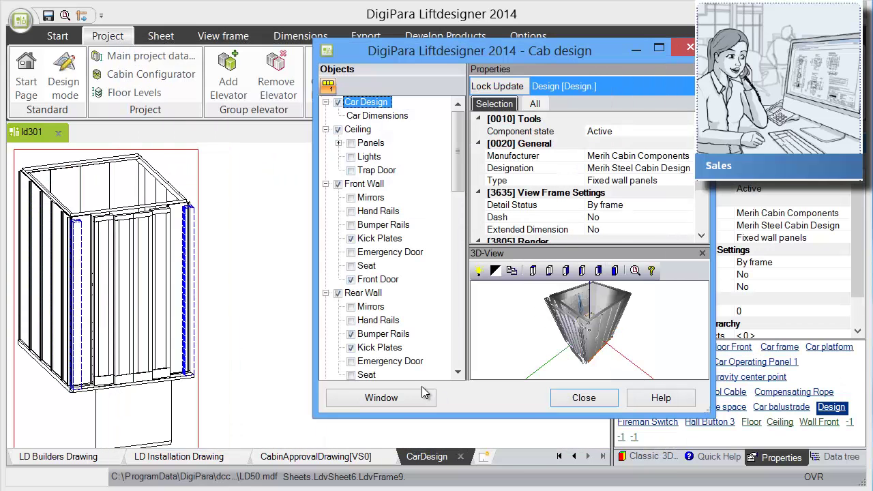
Change COP 1 to the Common Cabin Components display with full cabin height panel.
drag(458, 171, 457, 288)
click(374, 213)
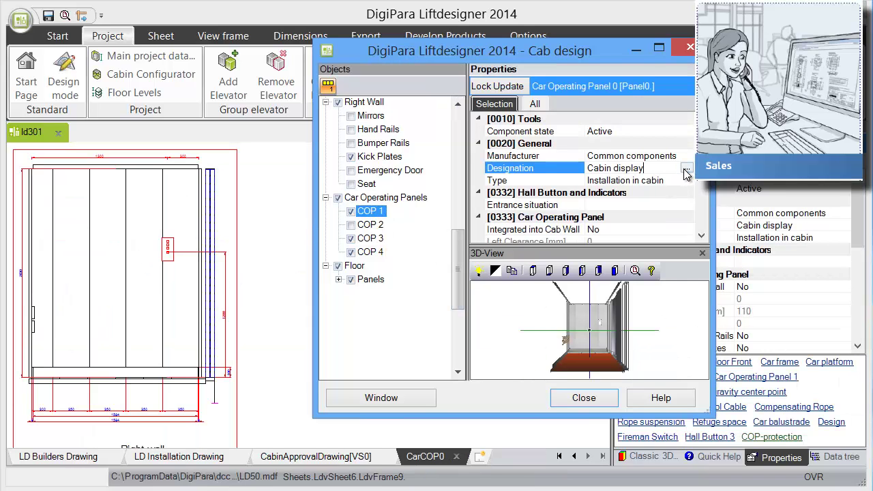
click(686, 169)
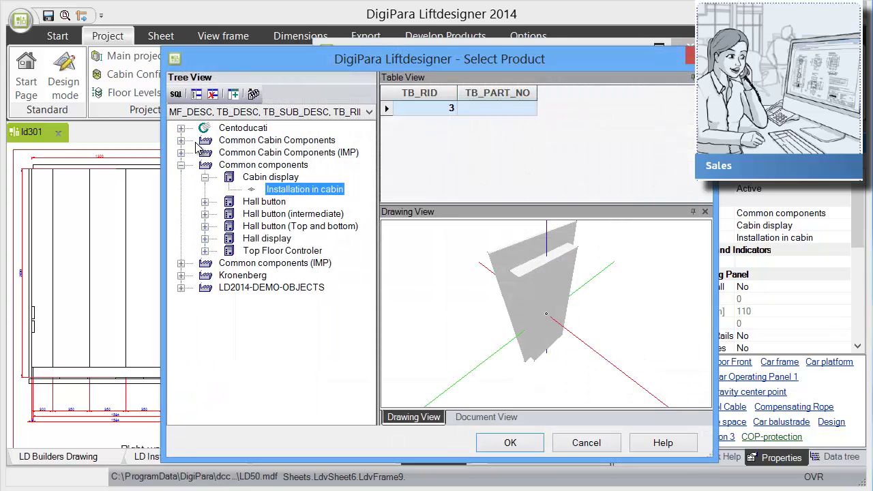
click(180, 141)
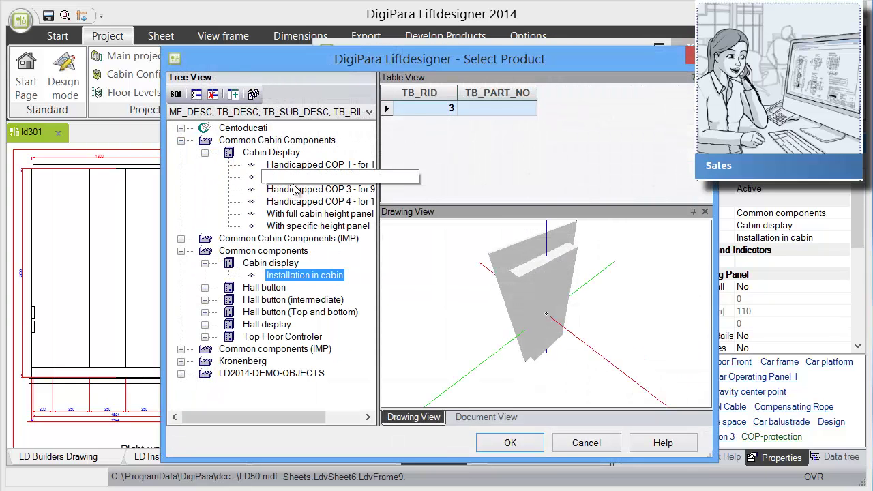
click(312, 216)
click(512, 442)
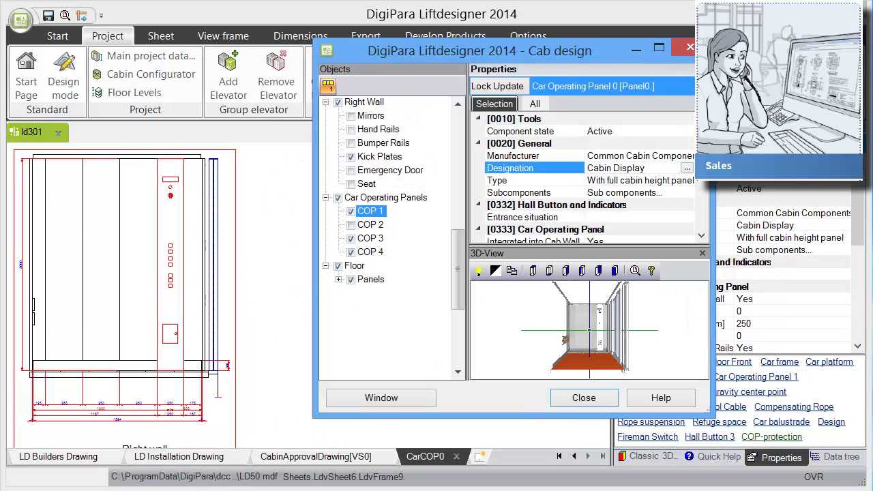
Enlarge the Cab design window and set the panel's X0 position to 800 mm.
scroll(703, 185, down, 3)
scroll(702, 184, up, 3)
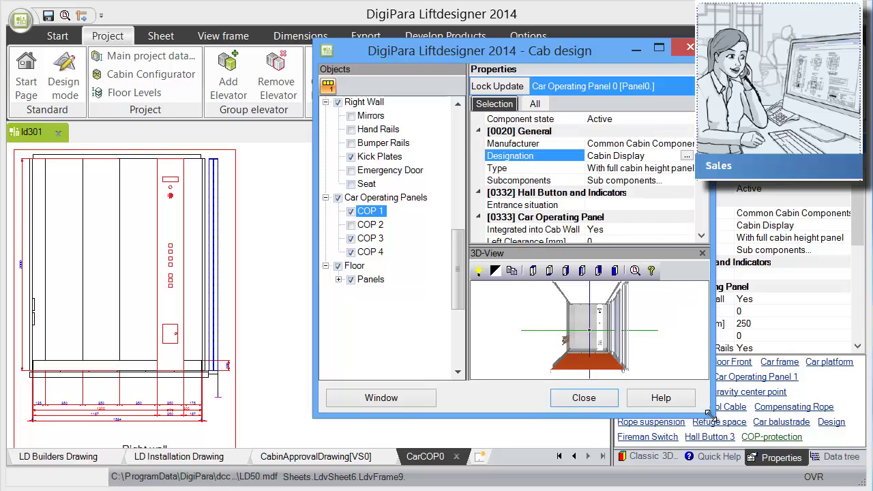
drag(712, 413, 764, 472)
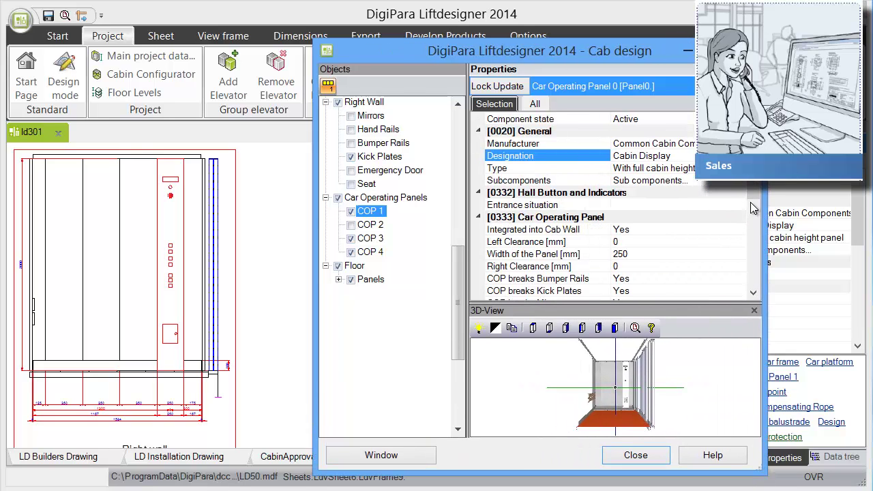
drag(751, 199, 754, 237)
click(648, 256)
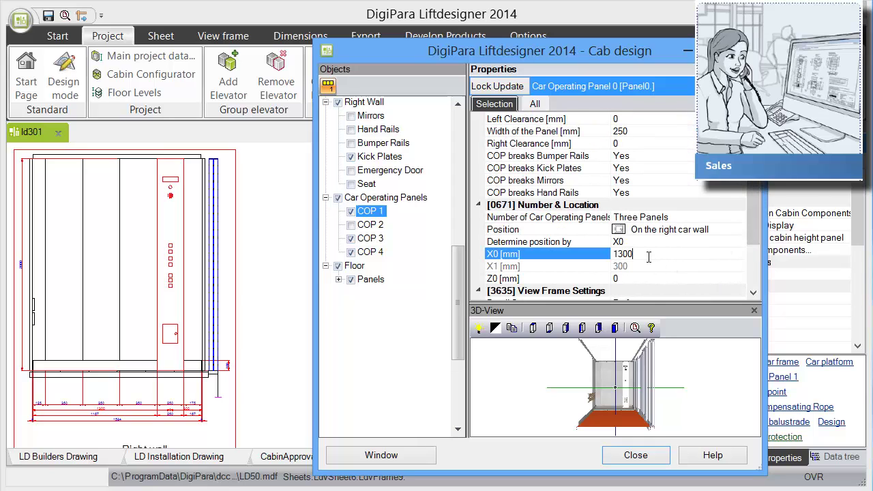
text(800)
key(Return)
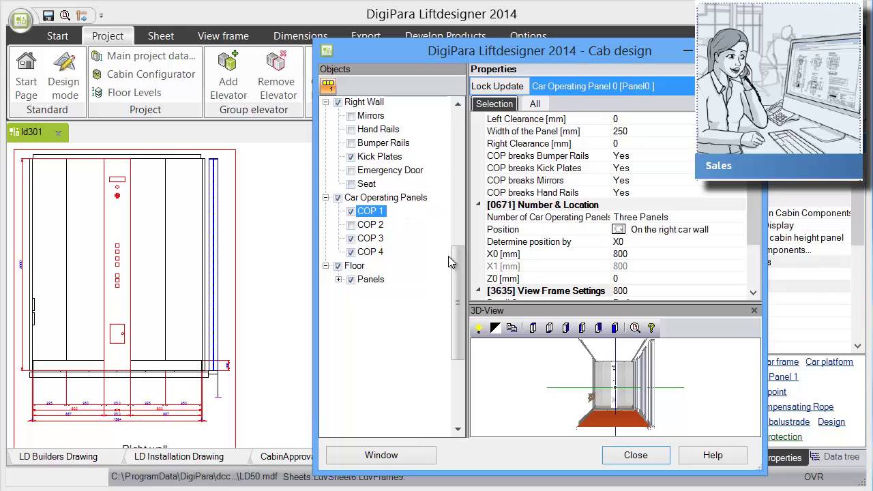
drag(461, 271, 463, 215)
Check the left wall's mirrors, then set the right wall's Default Panel Width to 222 mm.
click(367, 170)
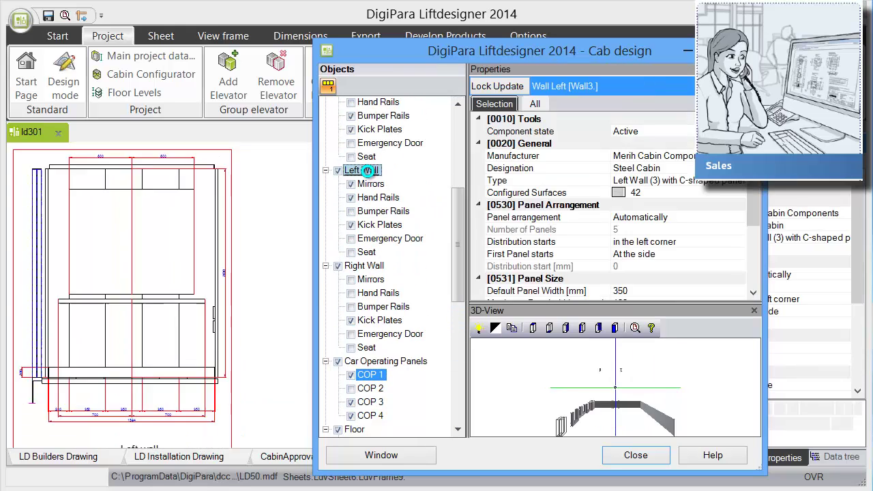
click(351, 186)
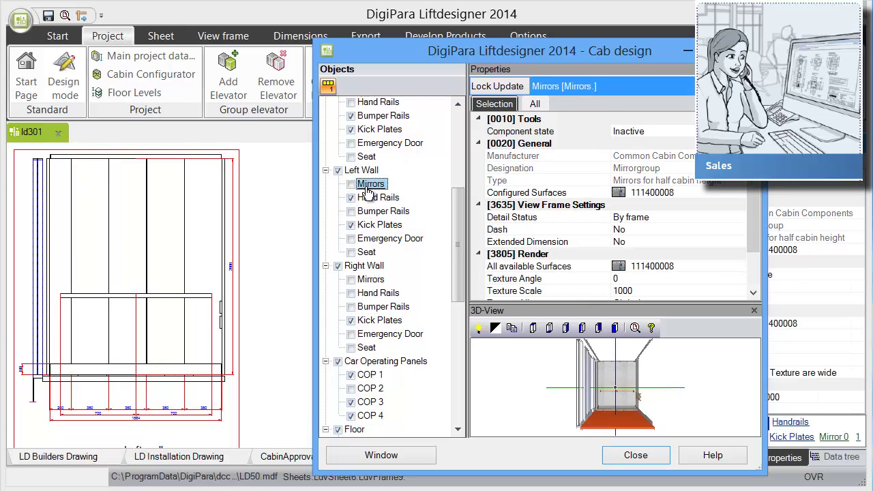
click(364, 265)
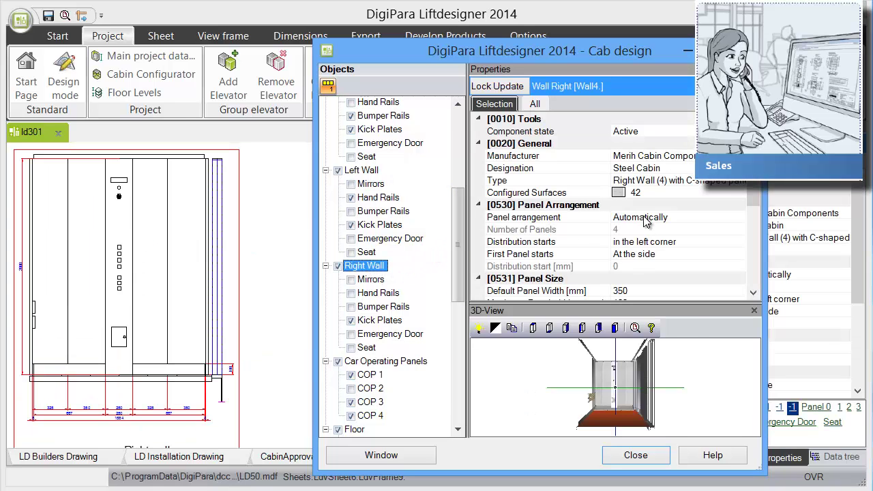
scroll(755, 188, down, 3)
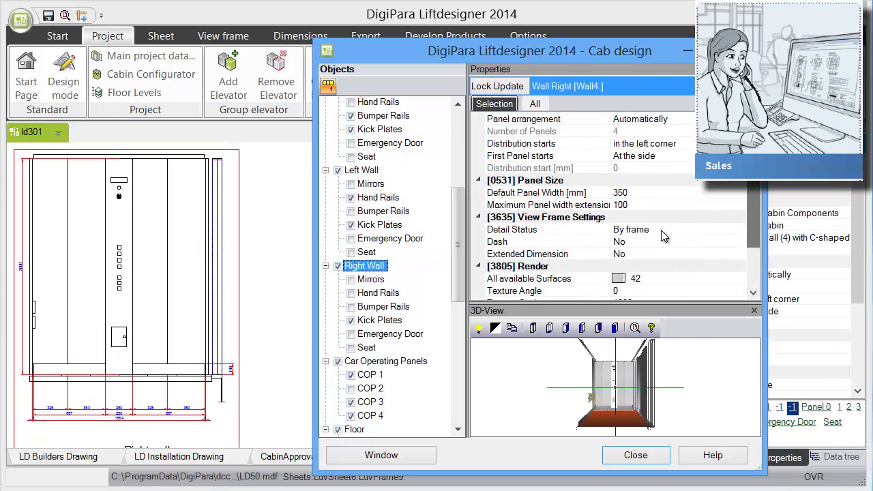
click(634, 193)
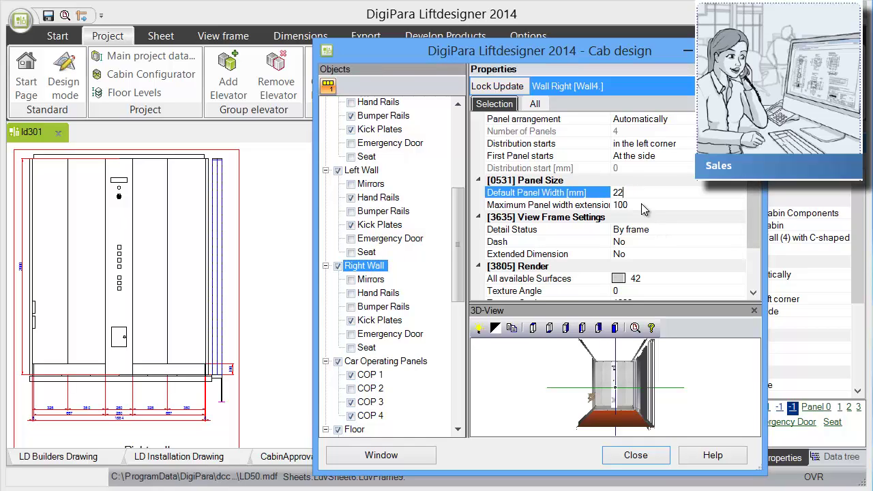
key(Return)
Check the maximum panel width extension and close the Cab design window.
click(641, 203)
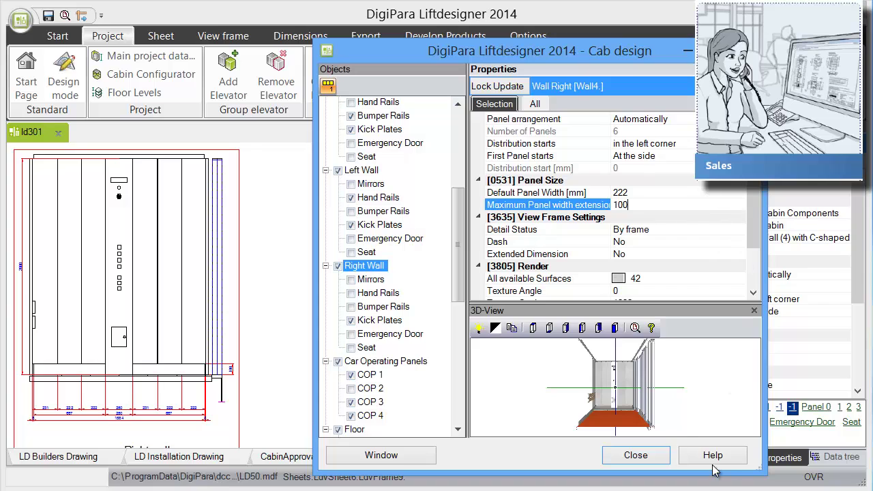
click(646, 456)
click(647, 455)
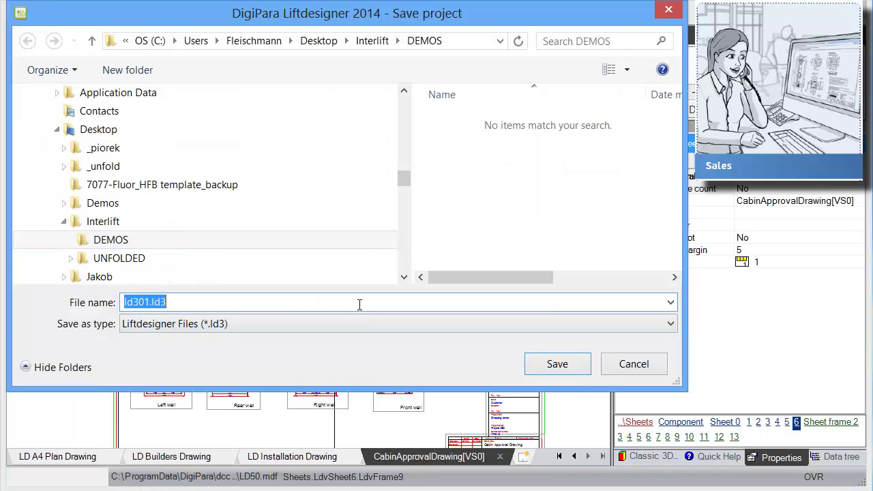
Save the project as SalesDrawing.ld3 and select all seven sheets for PDF export.
text(SalesDrawing)
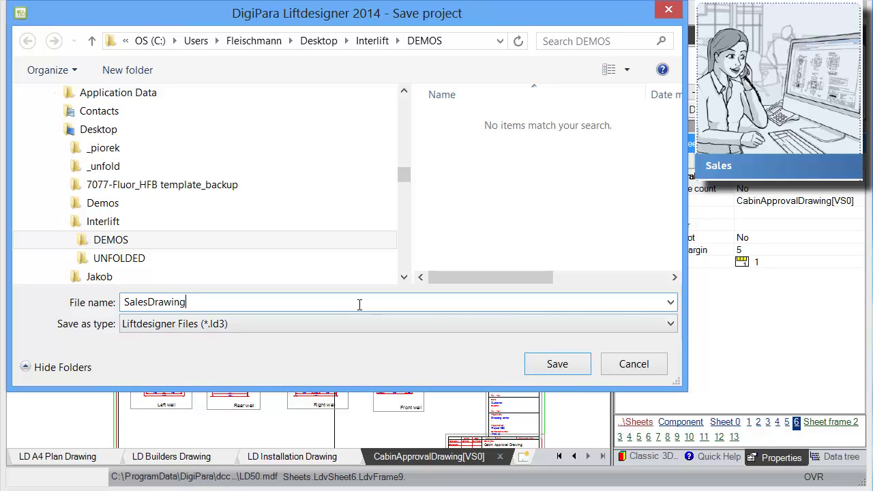
key(Return)
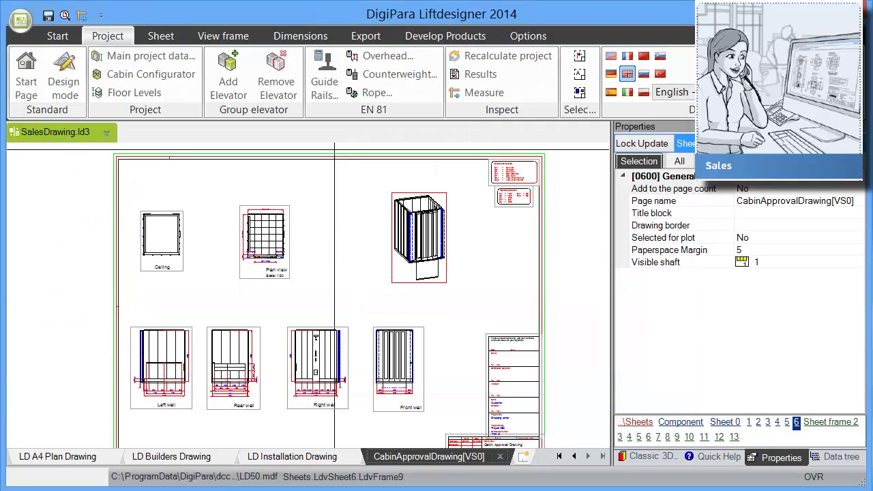
click(363, 38)
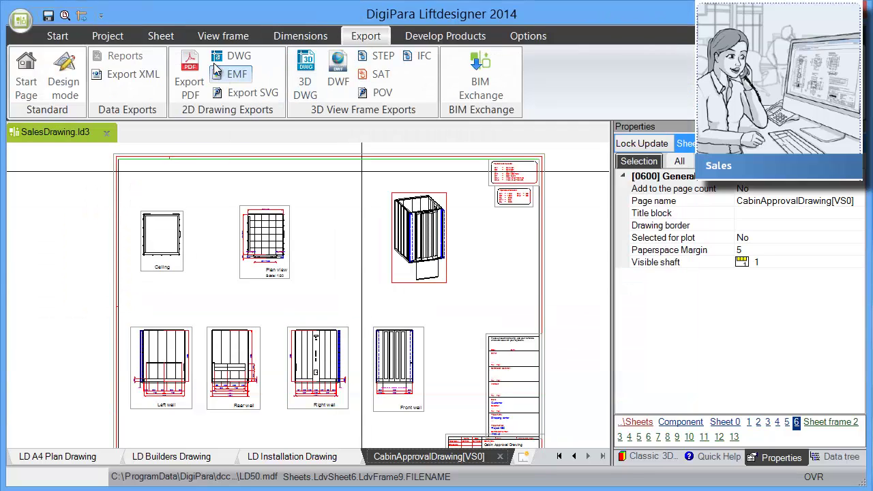
click(191, 75)
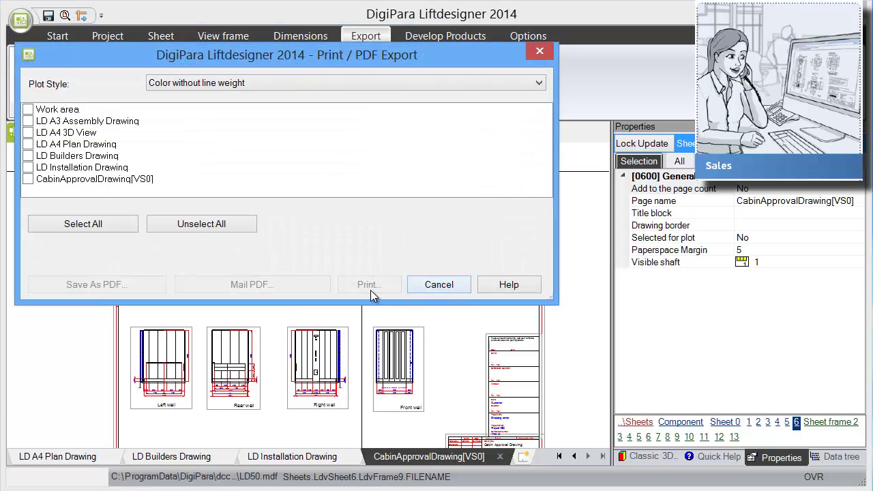
click(76, 222)
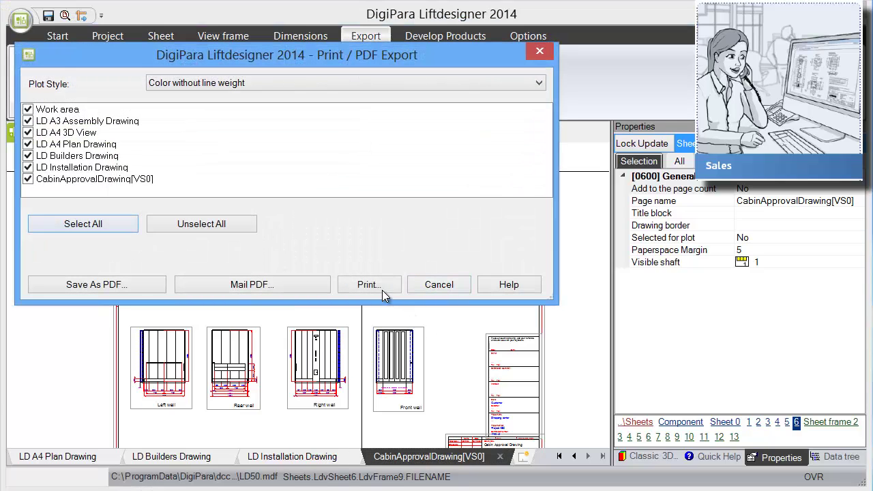
Export the selected sheets to LDProject.pdf and show its page thumbnails in Adobe Reader.
click(371, 285)
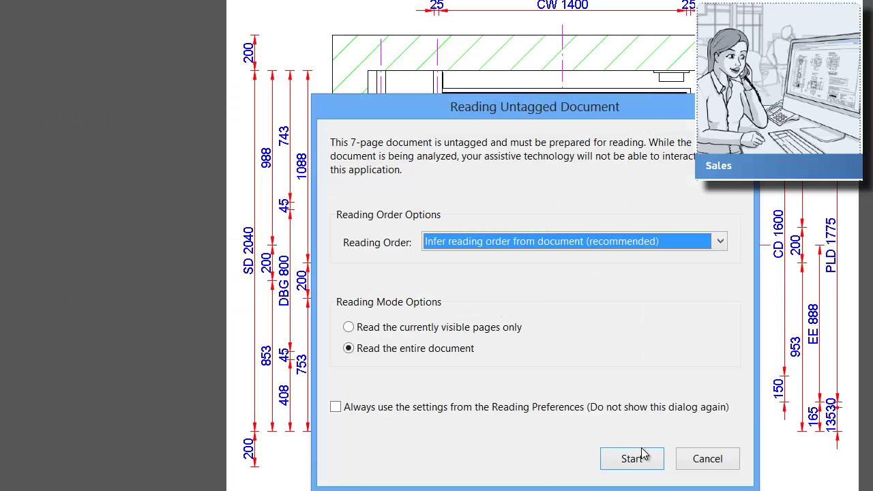
click(642, 457)
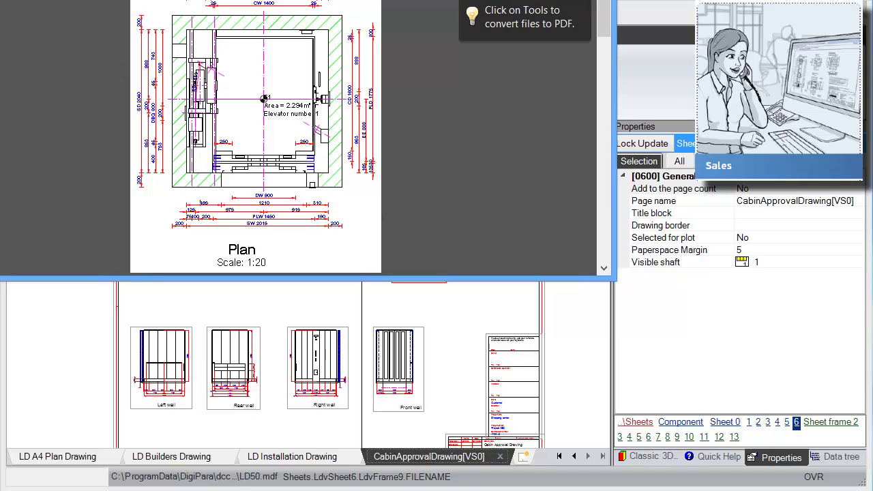
drag(395, 7, 407, 52)
click(113, 120)
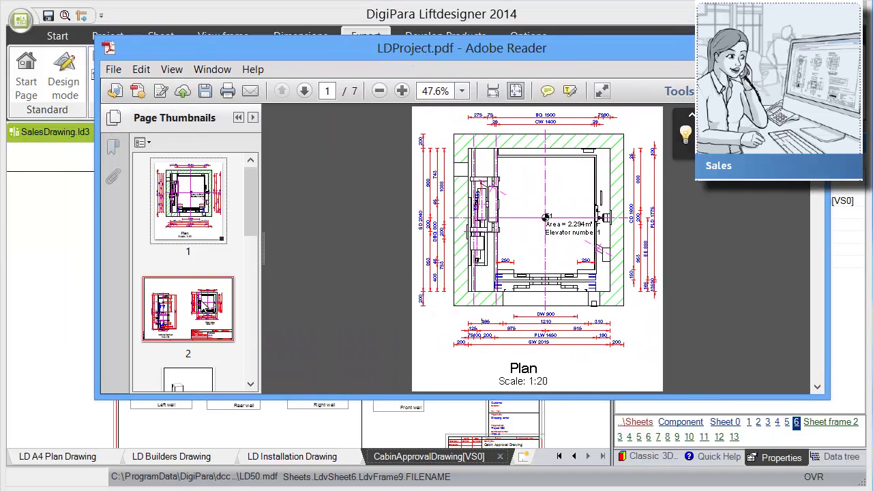
Review PDF pages 2 through 6, then close Reader without saving changes.
click(204, 294)
drag(250, 226, 253, 272)
click(191, 267)
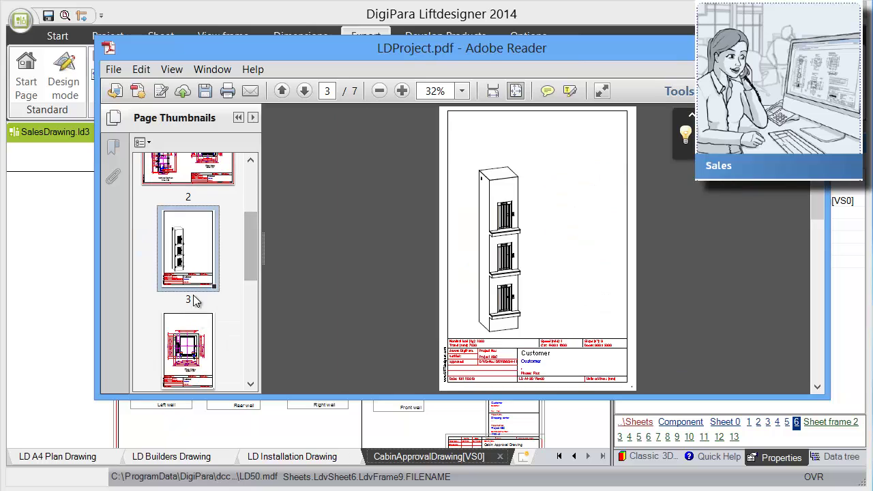
click(203, 322)
scroll(203, 322, down, 3)
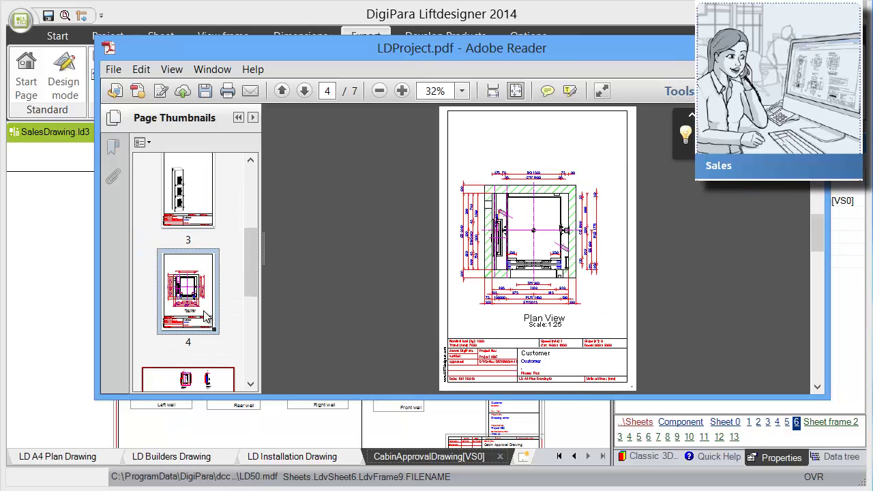
click(201, 360)
scroll(204, 351, down, 5)
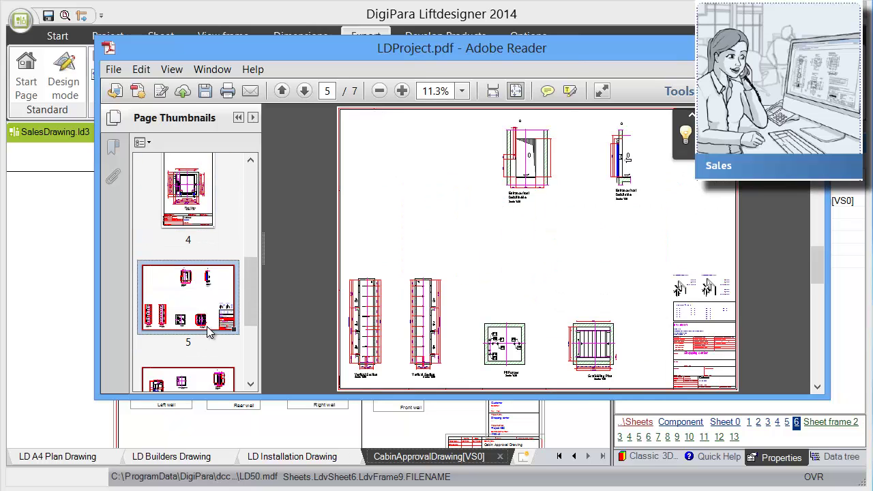
click(205, 375)
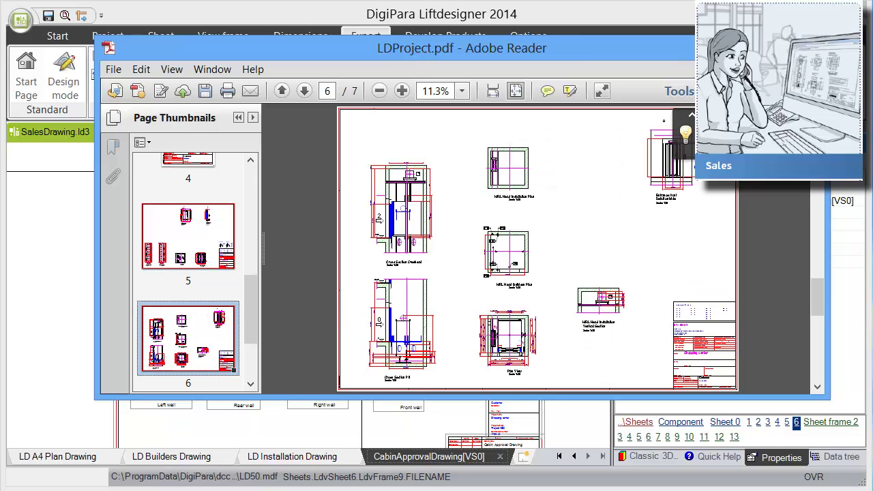
key(ctrl+w)
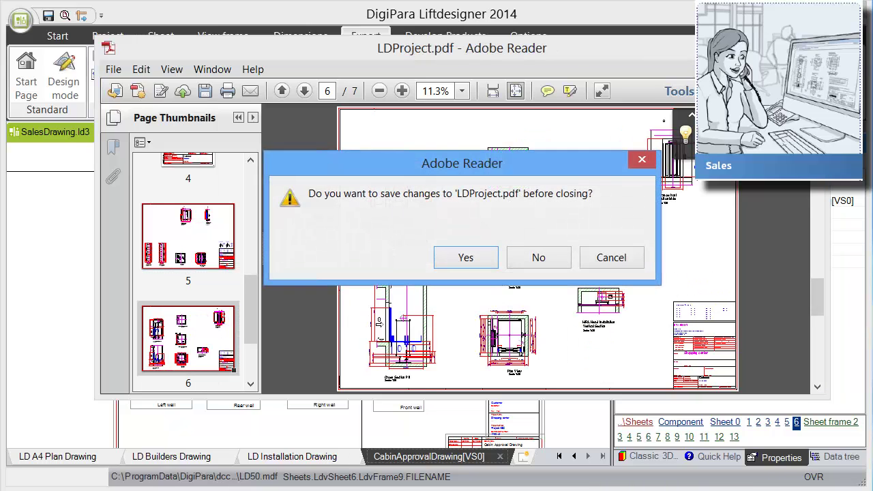
key(Return)
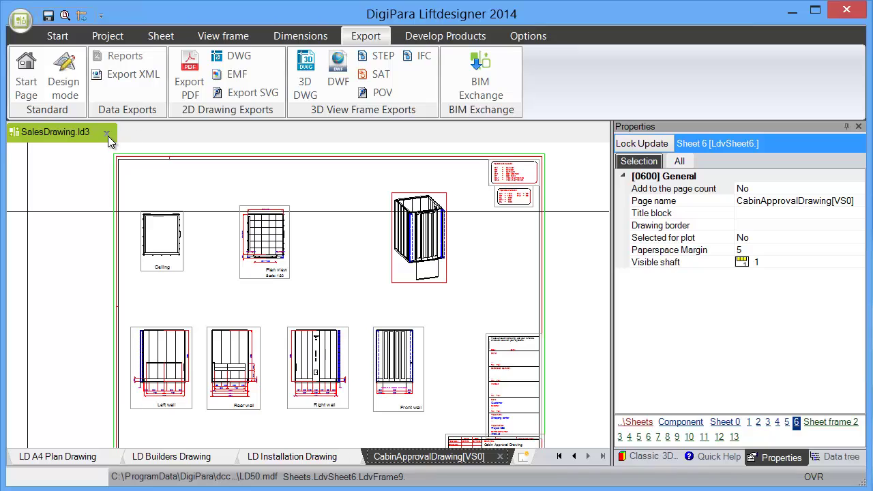
Close SalesDrawing.ld3 in Liftdesigner and start a new Inventor assembly from the Elevator (mm).iam template.
click(107, 133)
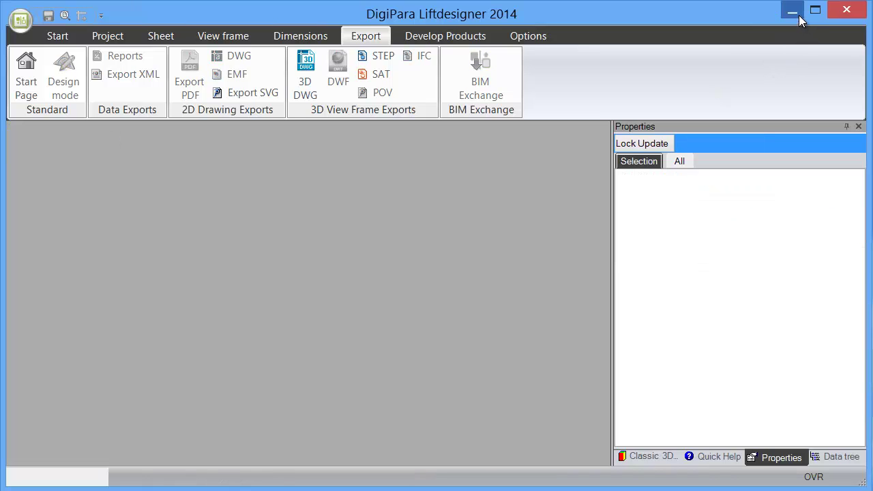
click(792, 13)
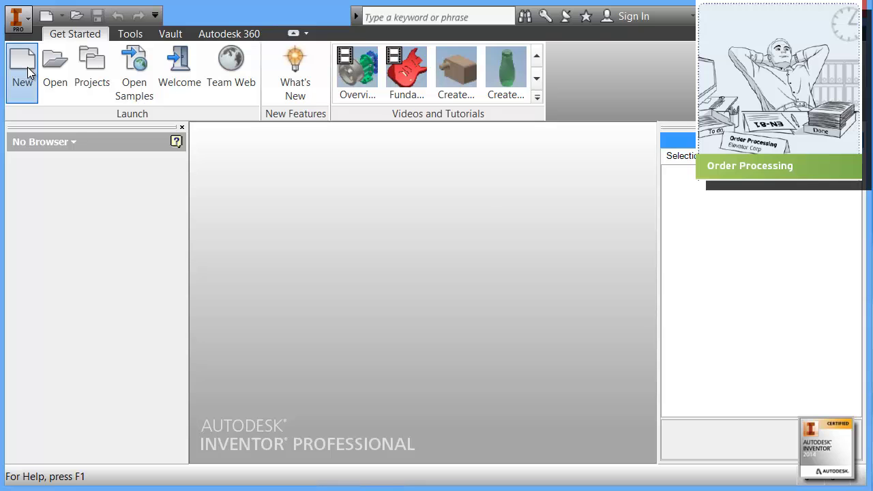
click(27, 67)
double_click(259, 187)
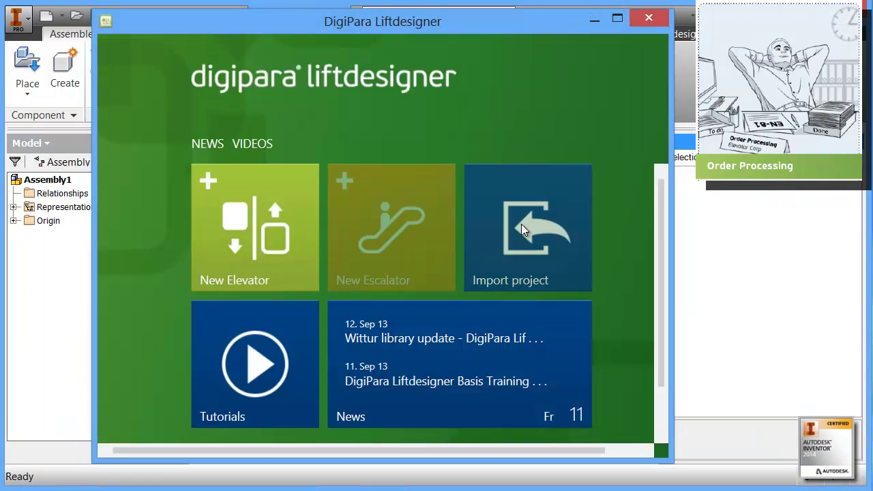
Import the SalesDrawing.ld3 project and save the assembly as EngineeringProject.
click(521, 224)
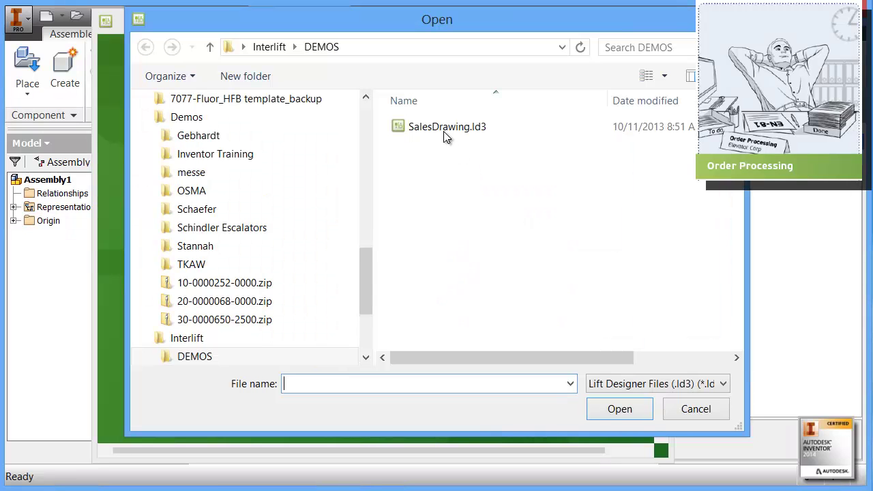
click(445, 130)
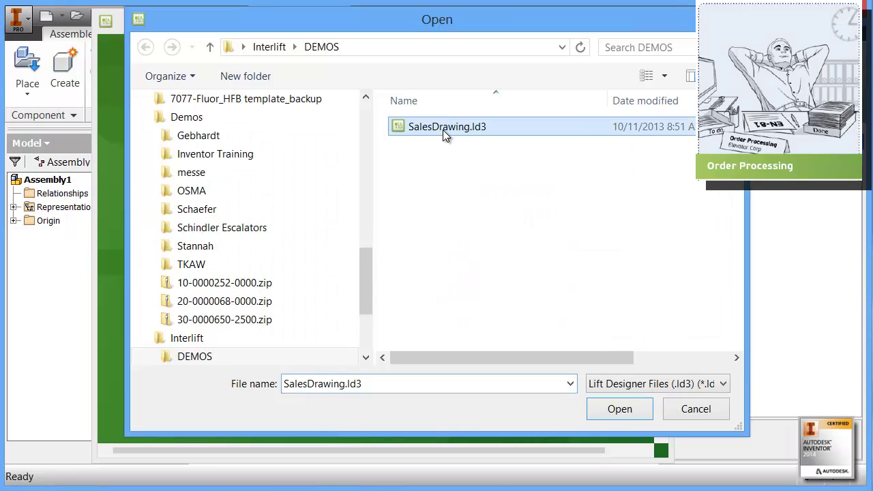
click(620, 409)
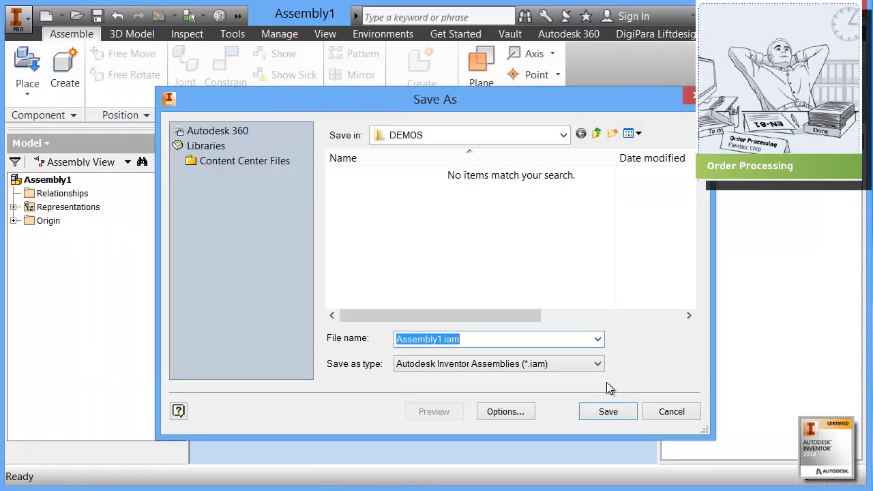
text(Eng)
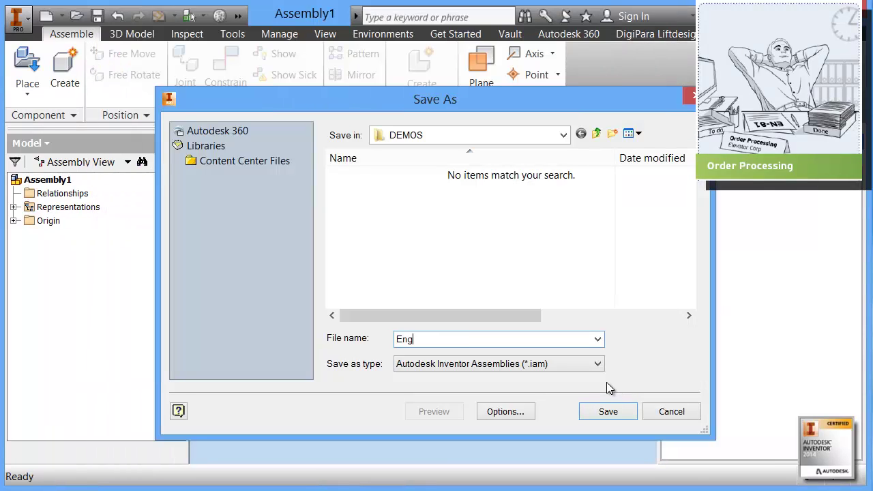
text(ineeringProject)
click(608, 411)
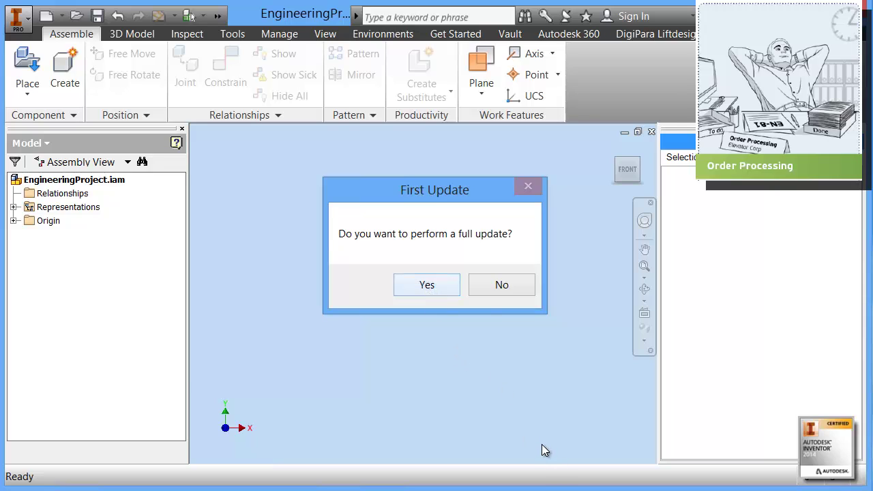
Accept the full First Update, then select LDDerivedShaft in the model browser.
click(457, 282)
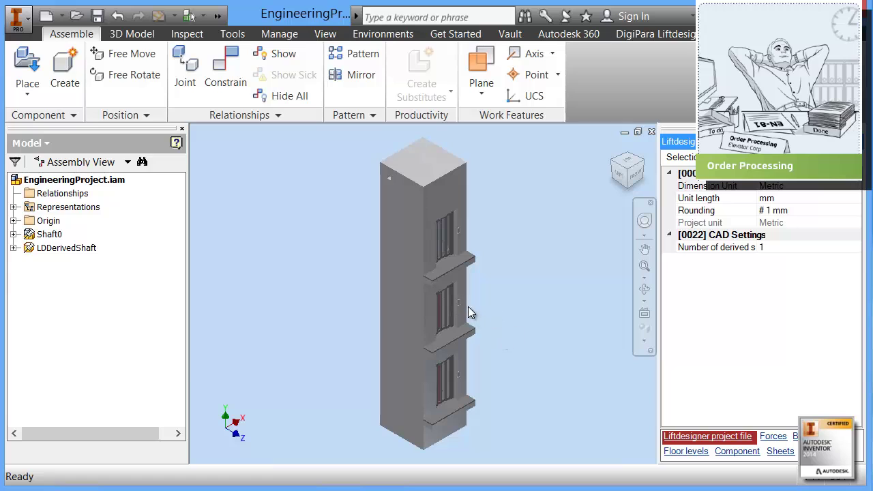
click(65, 248)
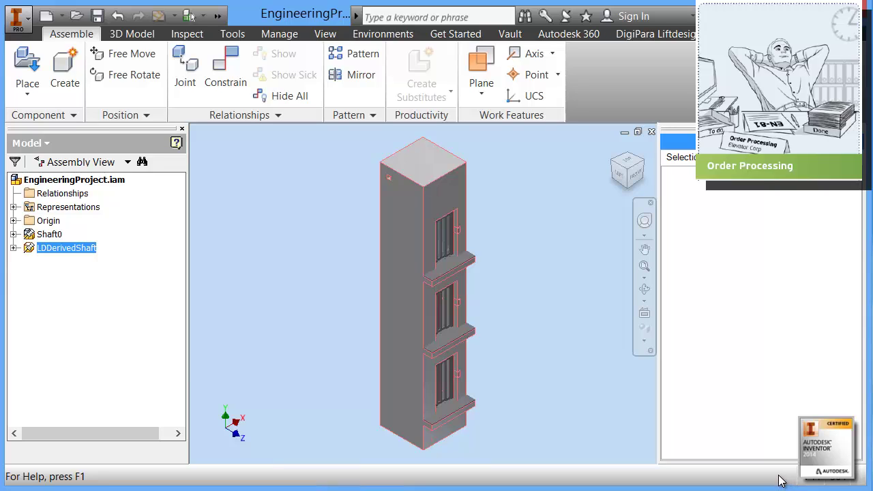
Turn off LDDerivedShaft visibility and switch the selection filter to Part Priority.
right_click(52, 249)
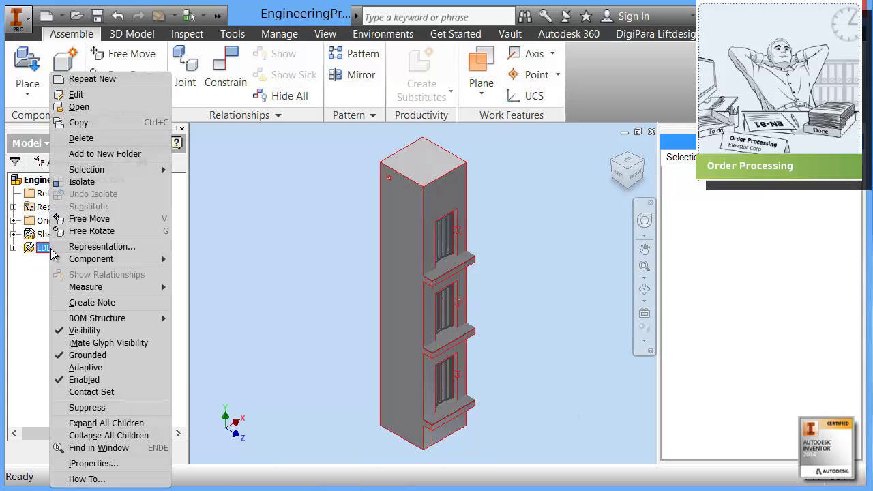
click(80, 331)
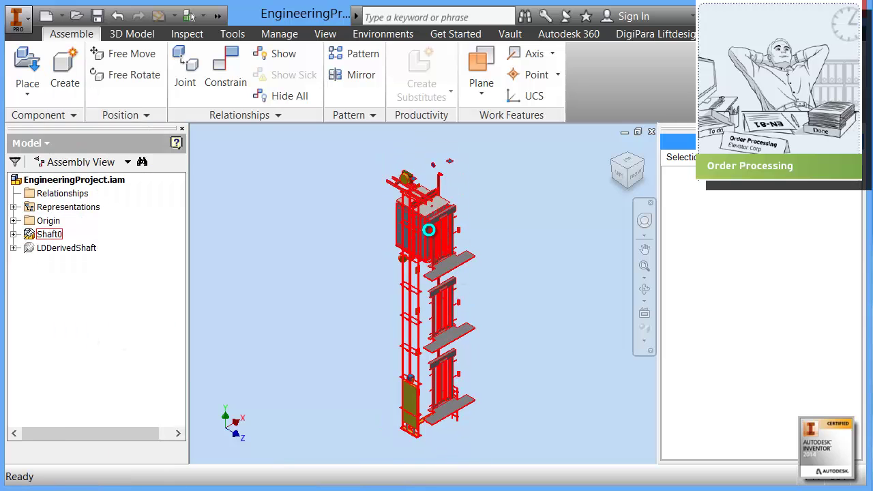
scroll(429, 221, down, 3)
middle_drag(575, 367, 512, 335)
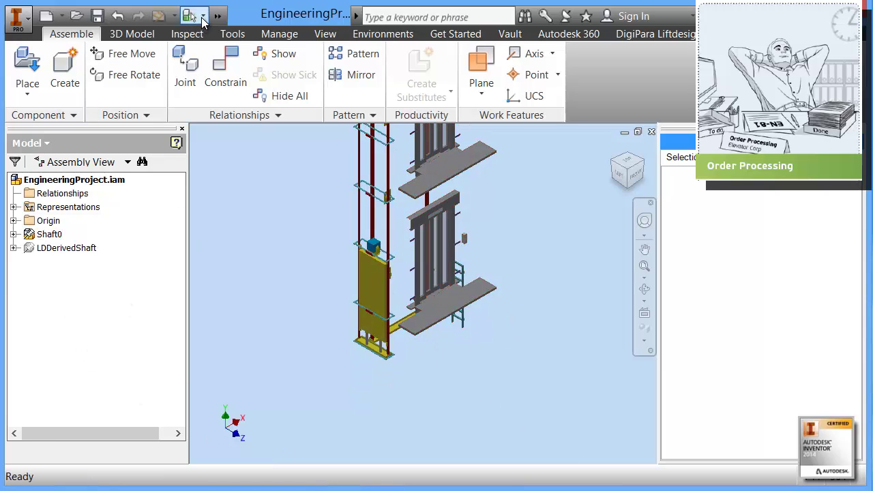
click(203, 17)
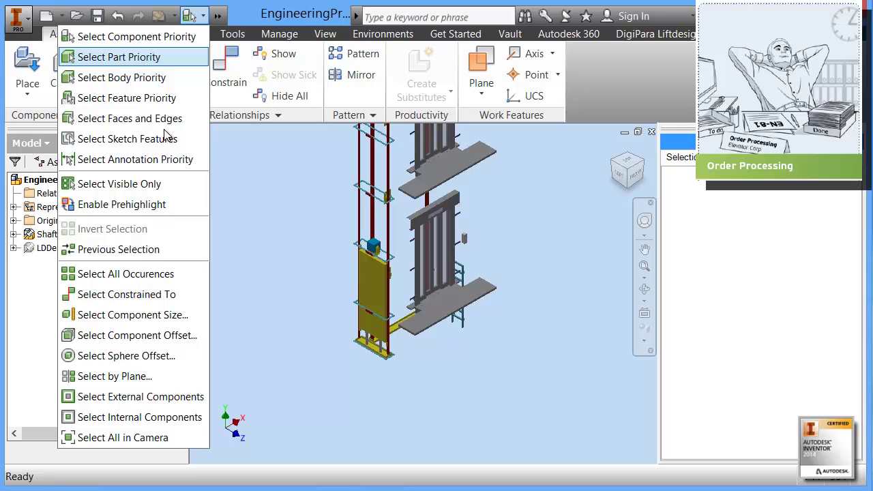
click(292, 259)
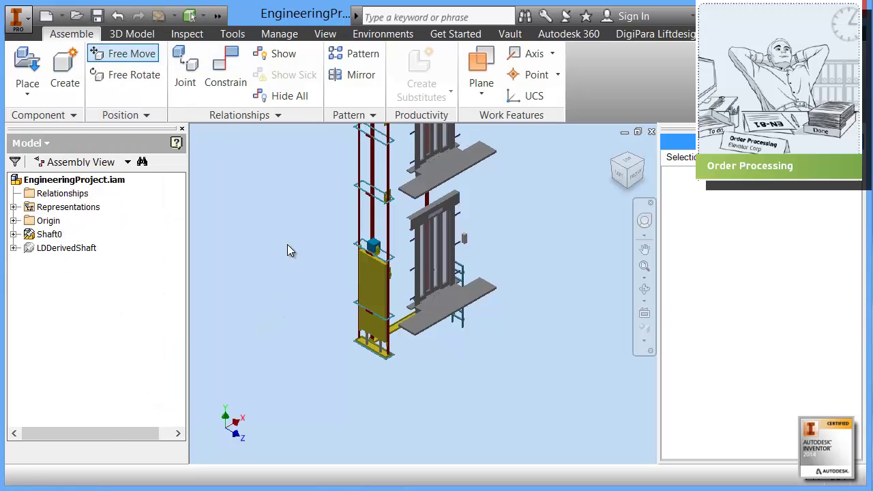
Change the counterweight frame's Designation to the Hübschmann Aufzüge Demo 'max 200' counterweight variant.
click(381, 280)
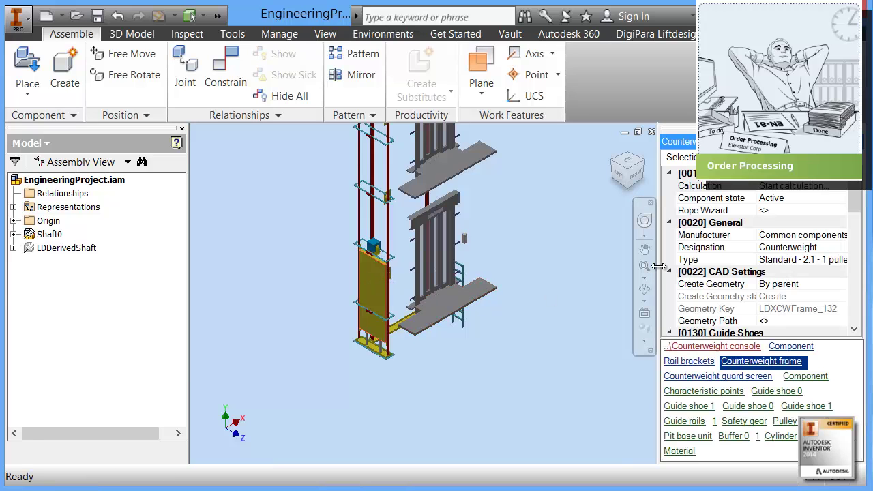
drag(656, 265, 595, 265)
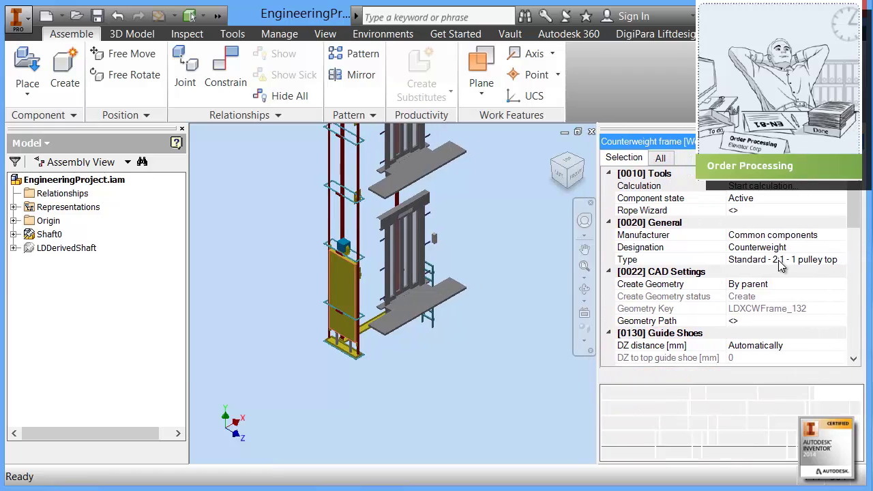
click(836, 248)
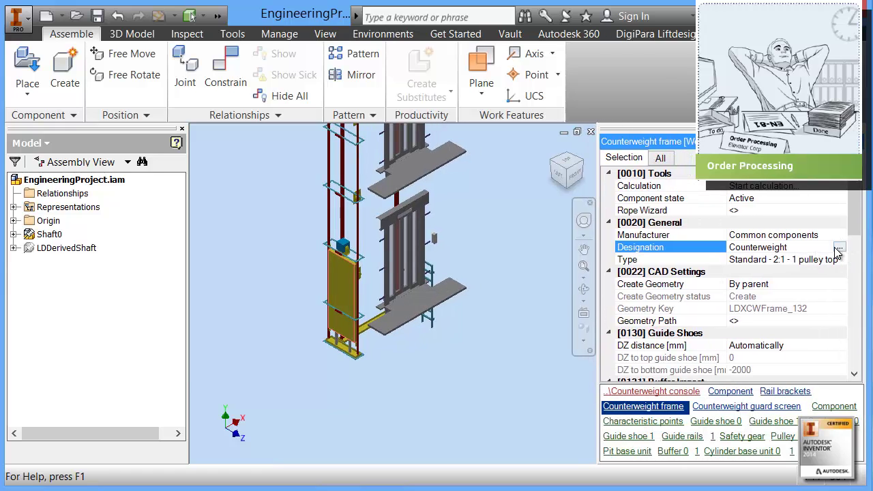
click(839, 248)
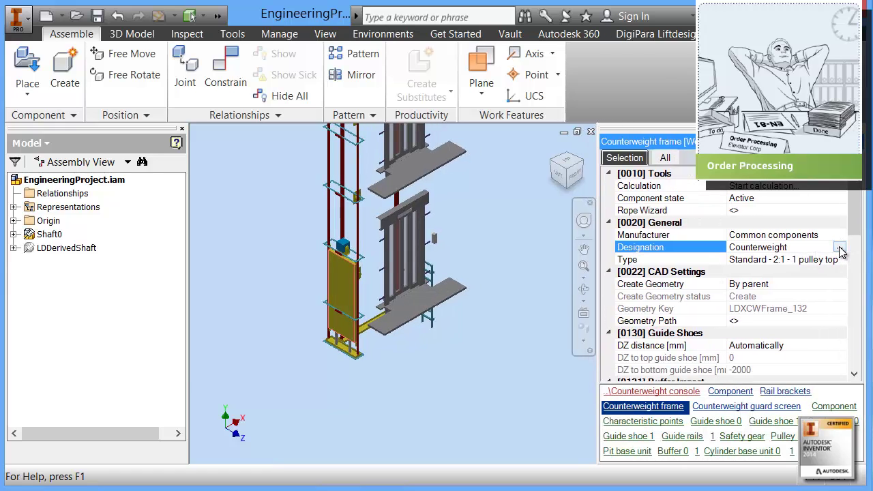
click(839, 250)
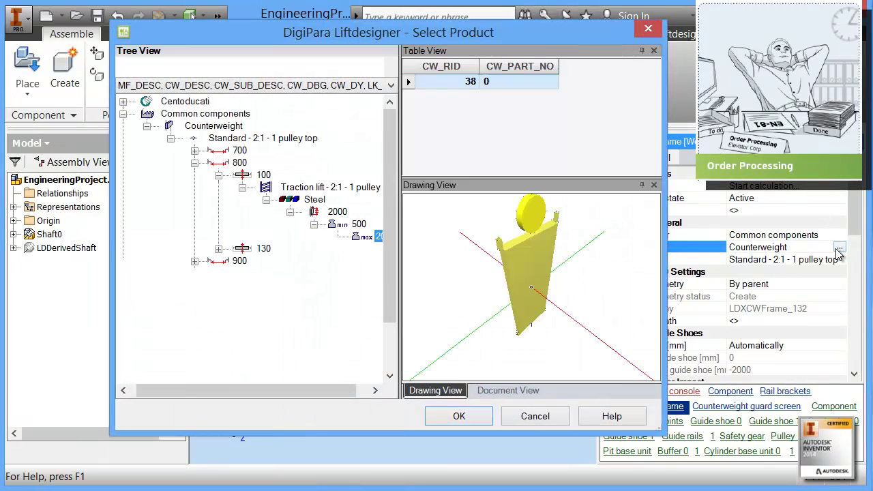
click(123, 114)
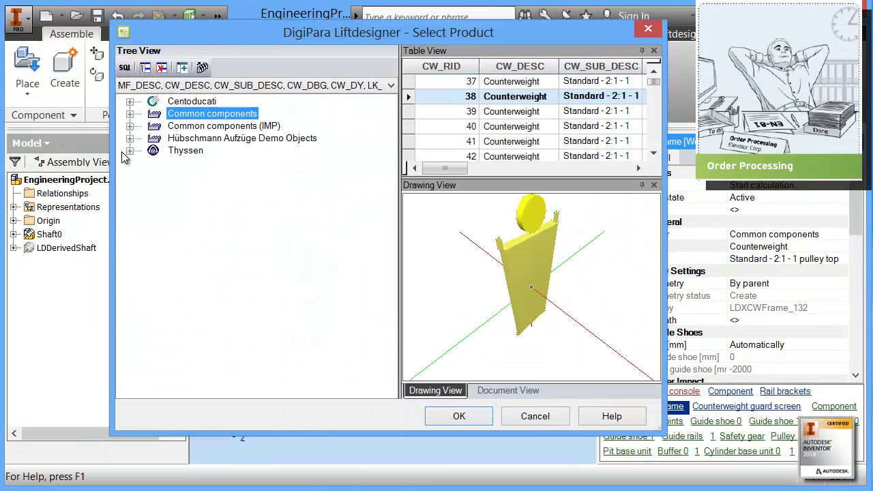
click(130, 139)
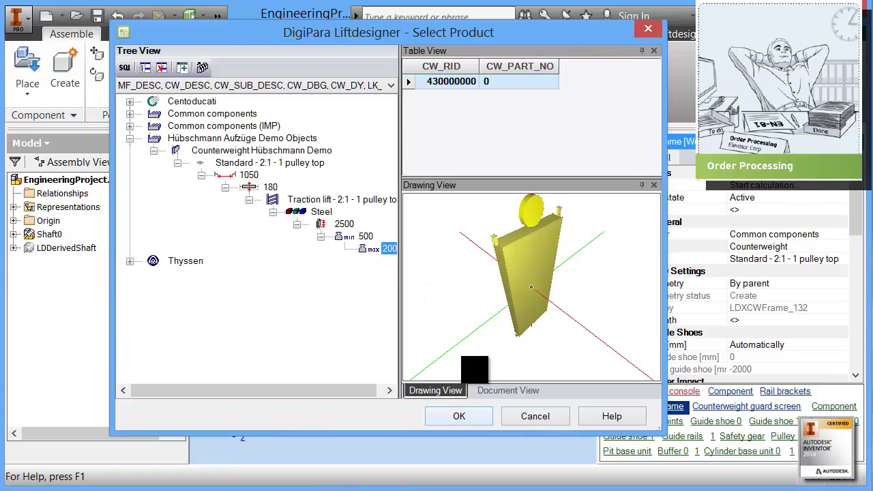
click(457, 420)
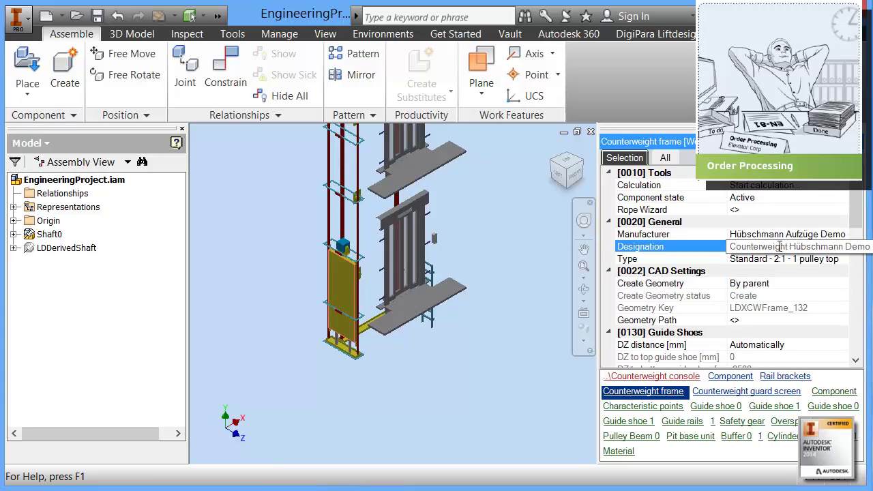
Run Update Autodesk Inventor > All from the Liftdesigner ribbon and zoom to inspect the counterweight.
click(655, 34)
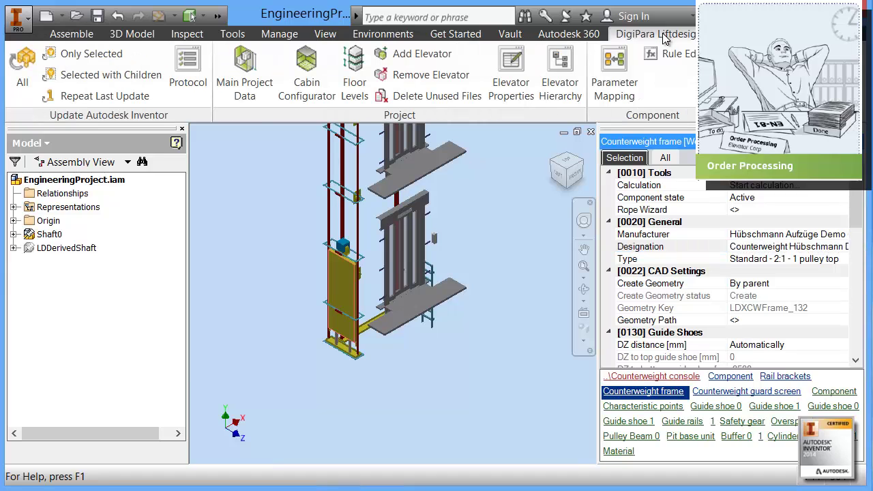
click(27, 63)
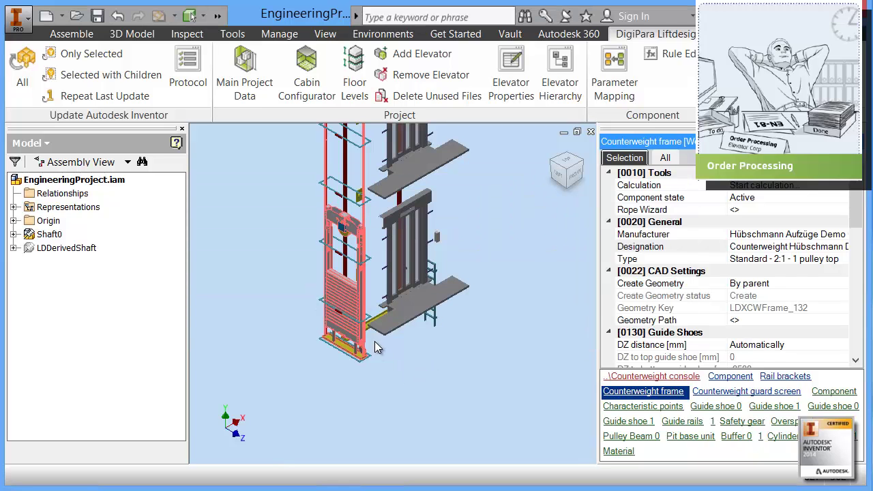
scroll(342, 302, up, 5)
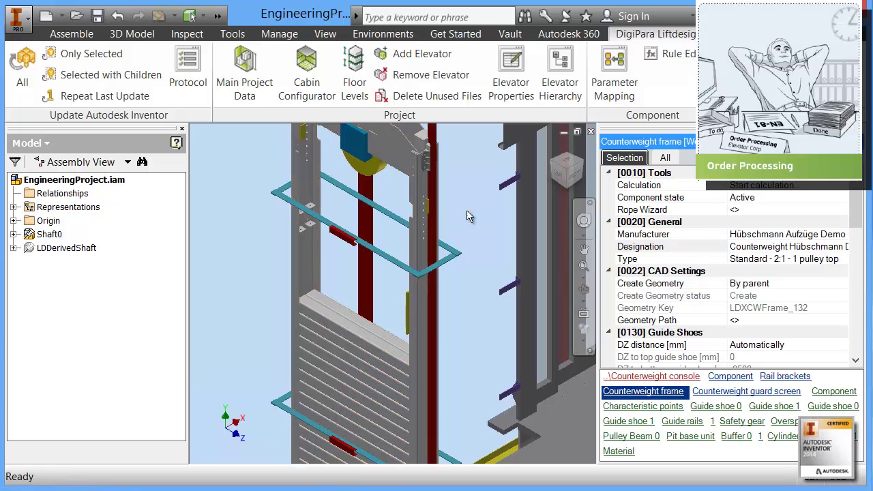
scroll(468, 296, down, 4)
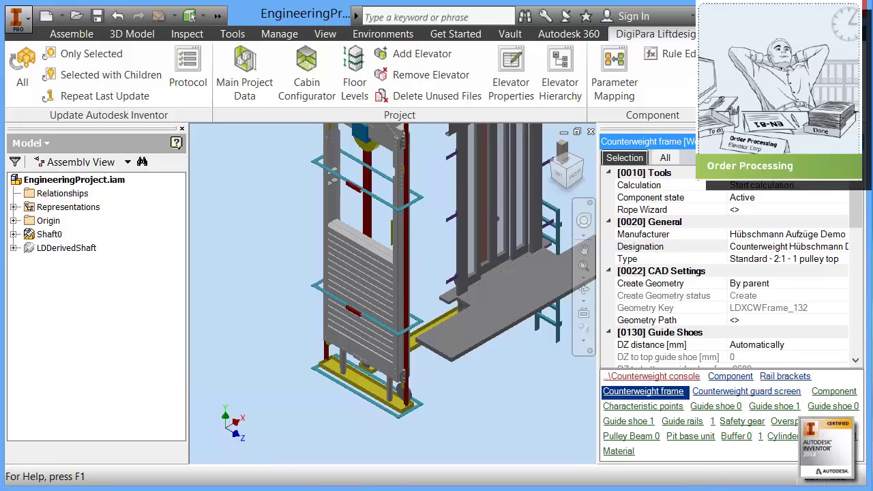
scroll(444, 246, up, 4)
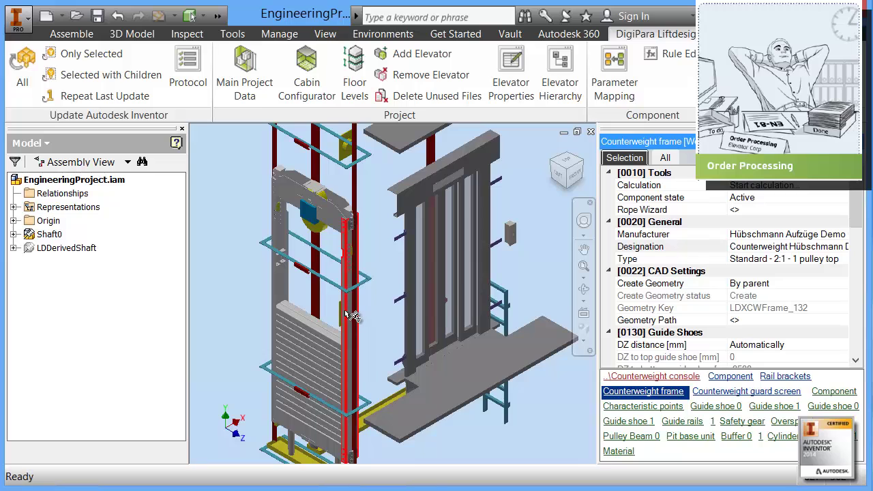
Set the counterweight Frame height constant to 3200 mm.
drag(856, 220, 856, 296)
scroll(856, 296, down, 3)
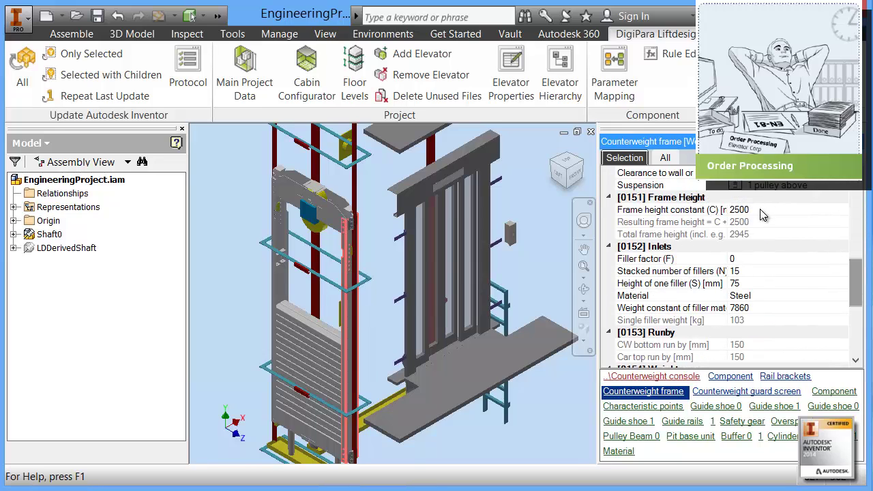
click(760, 211)
text(3)
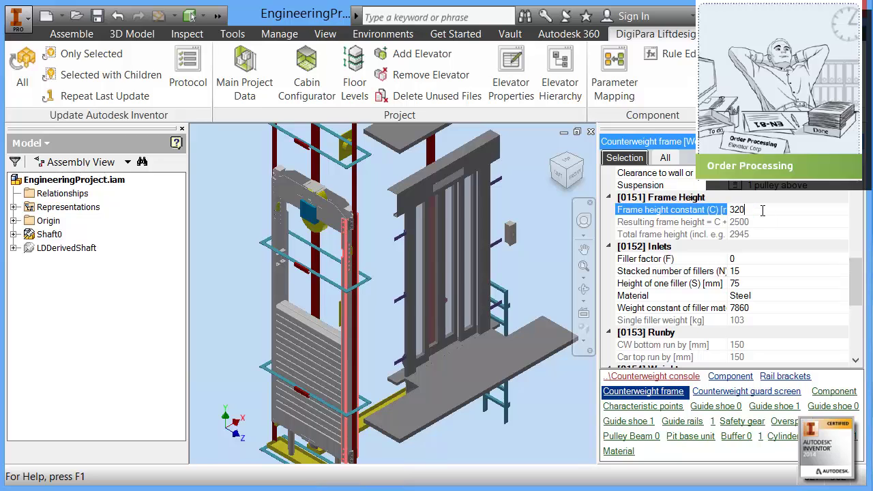
text(200)
key(Return)
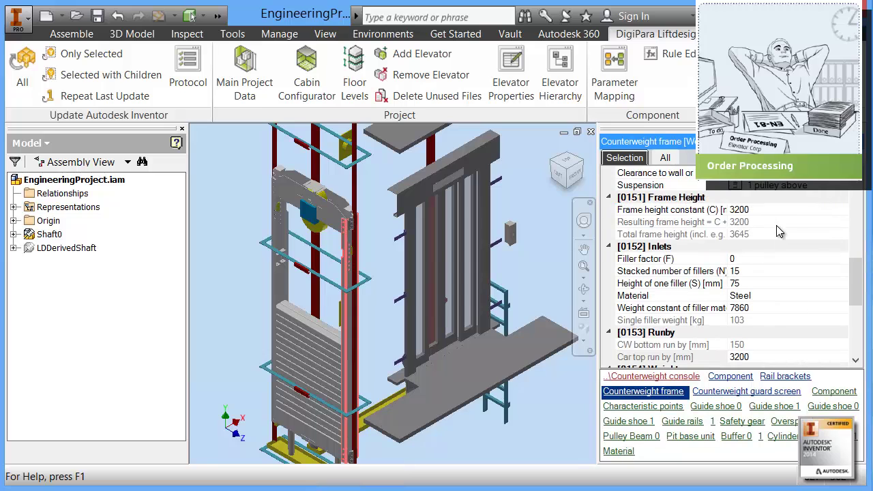
Rerun Update All so the model rebuilds with the 3200 mm frame.
middle_drag(256, 345, 302, 366)
scroll(244, 343, down, 2)
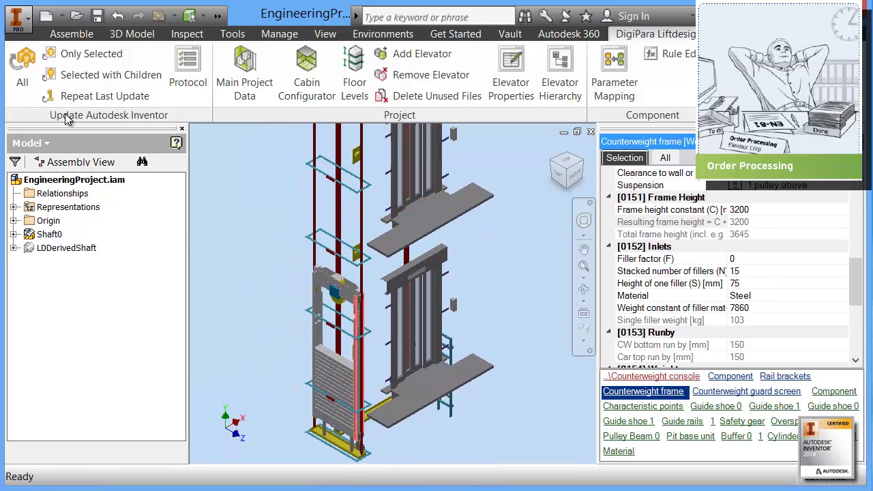
click(25, 63)
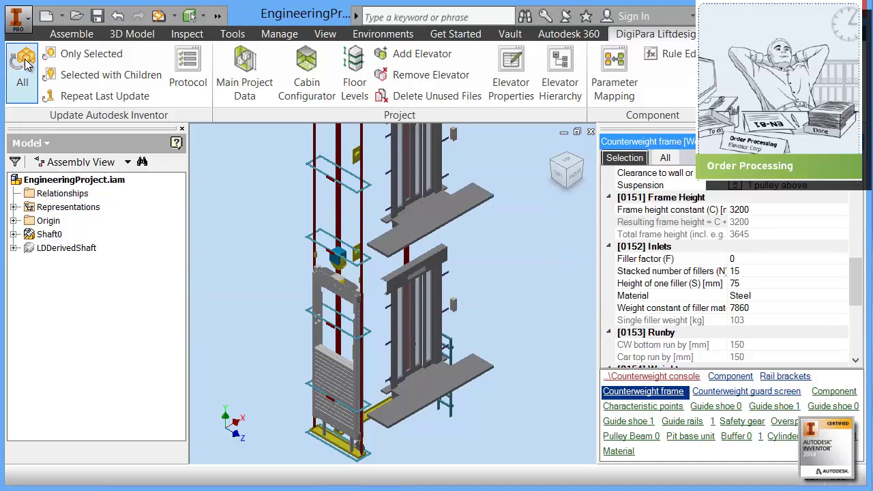
click(23, 68)
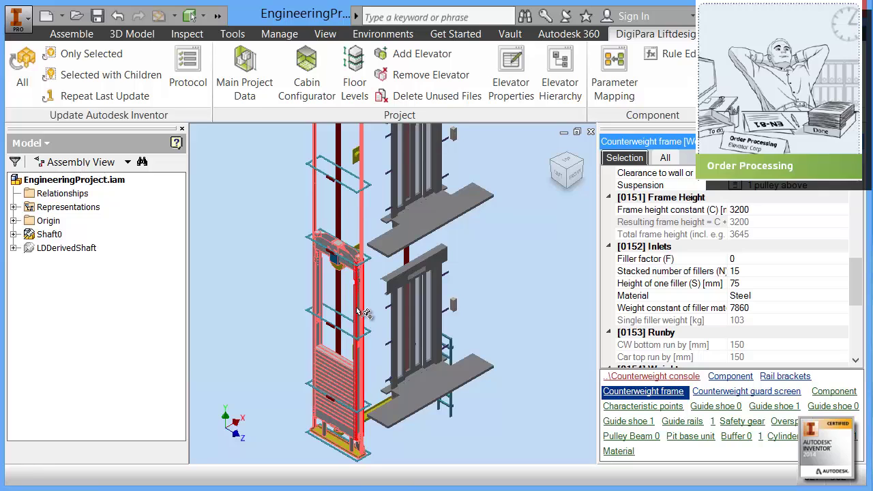
Find the counterweight in the browser, select LDGeo_PG_GRP430000007.iam, and edit its Geometry Path.
right_click(360, 311)
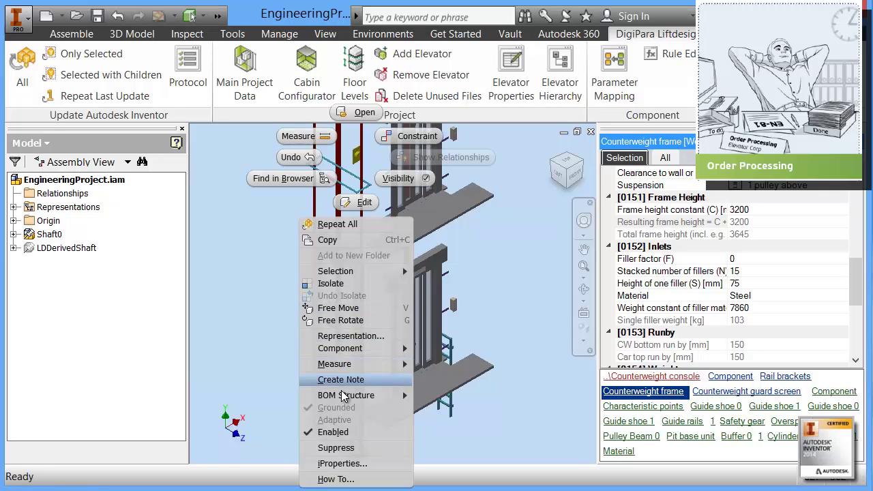
click(277, 178)
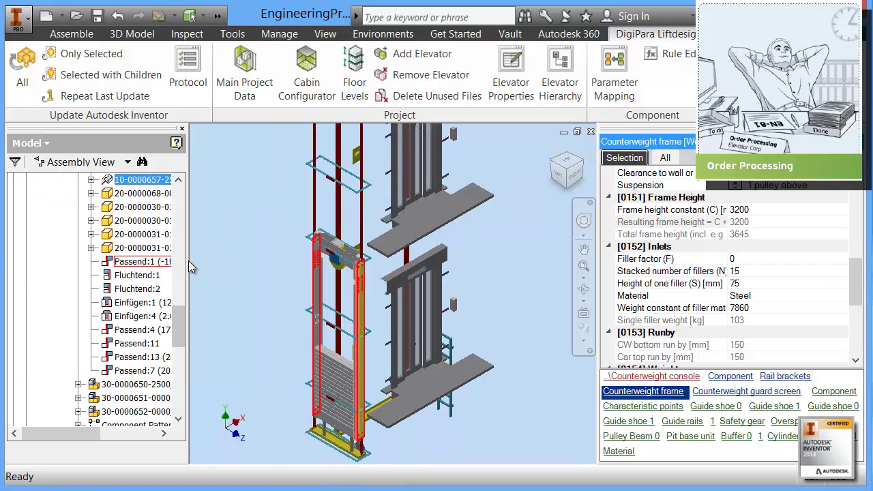
drag(188, 261, 280, 286)
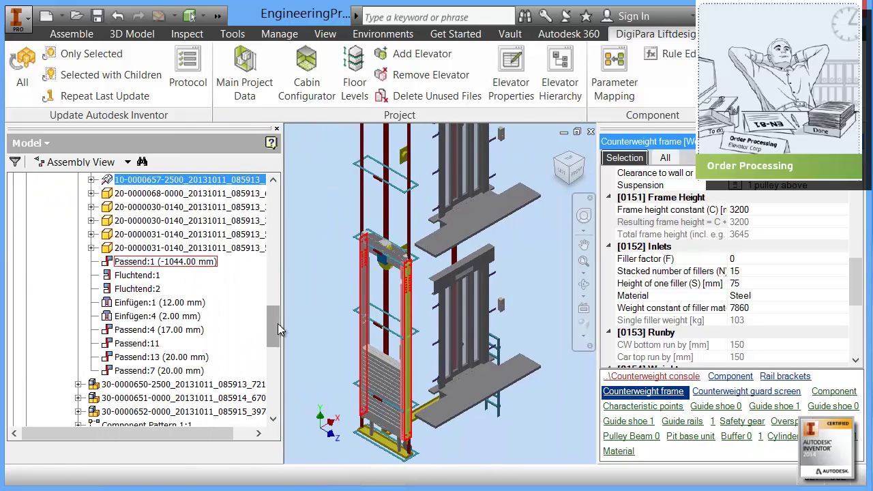
drag(277, 323, 274, 271)
click(95, 344)
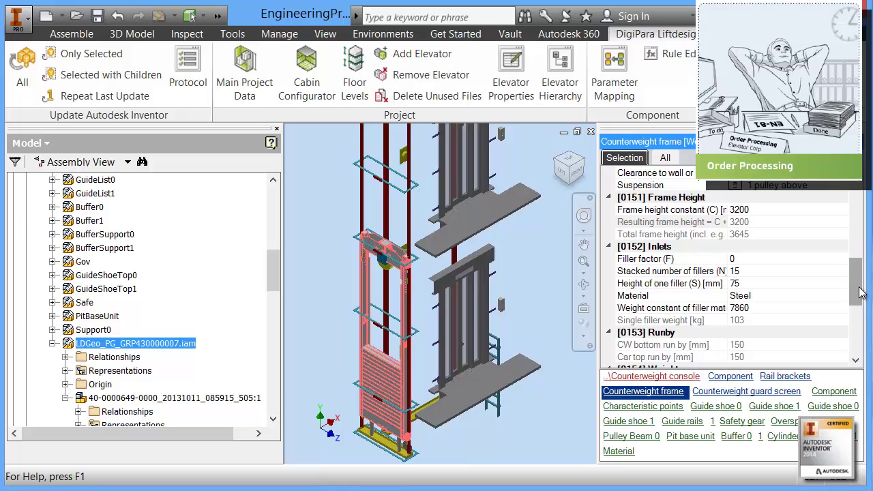
drag(861, 293, 861, 229)
click(840, 237)
Open the LDXCWFrame_132 folder in Explorer with extra large icons in an enlarged window.
click(841, 234)
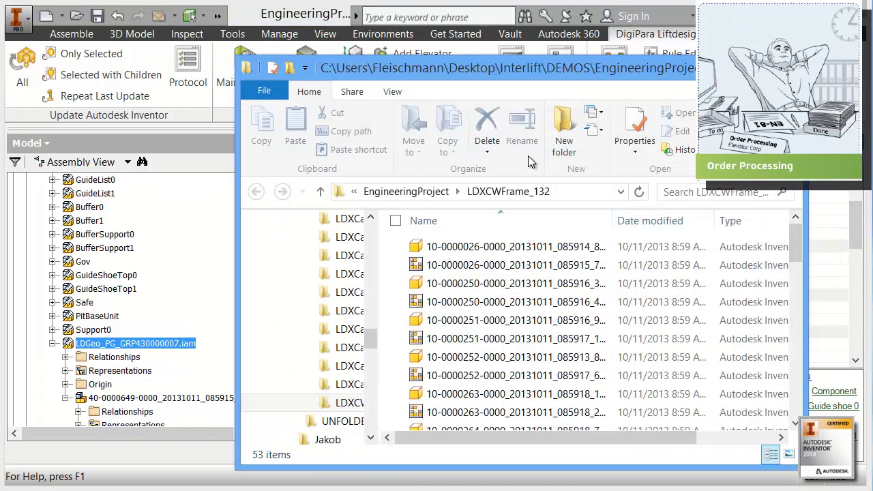
click(388, 92)
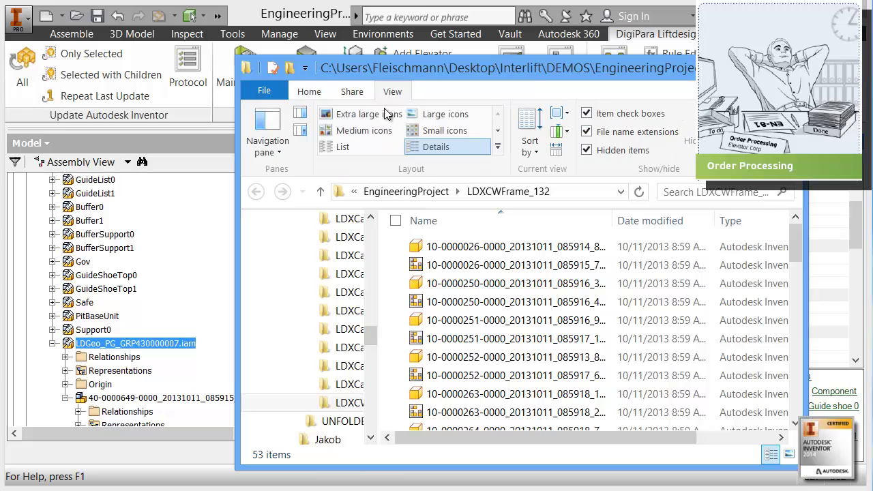
click(349, 114)
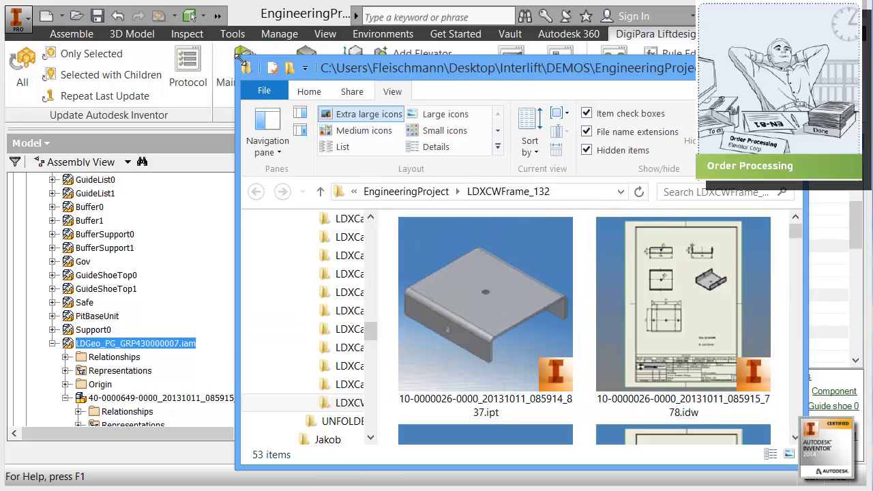
drag(236, 59, 27, 18)
drag(793, 200, 797, 317)
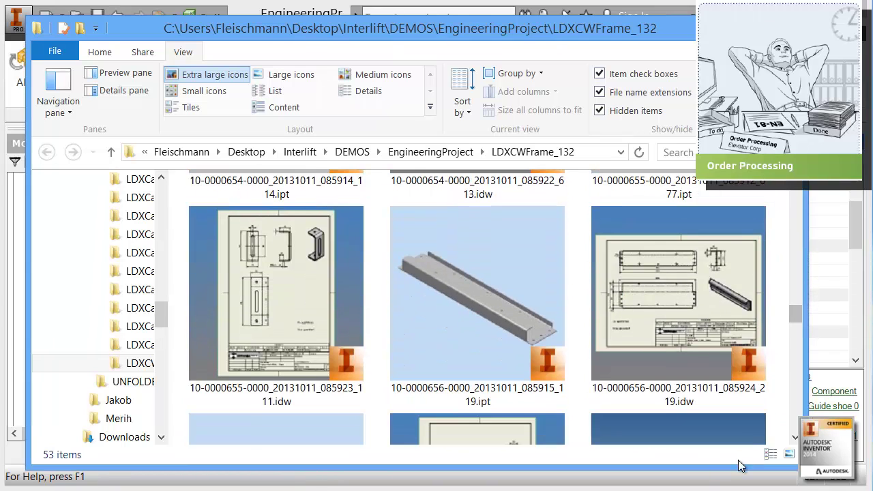
scroll(794, 392, down, 3)
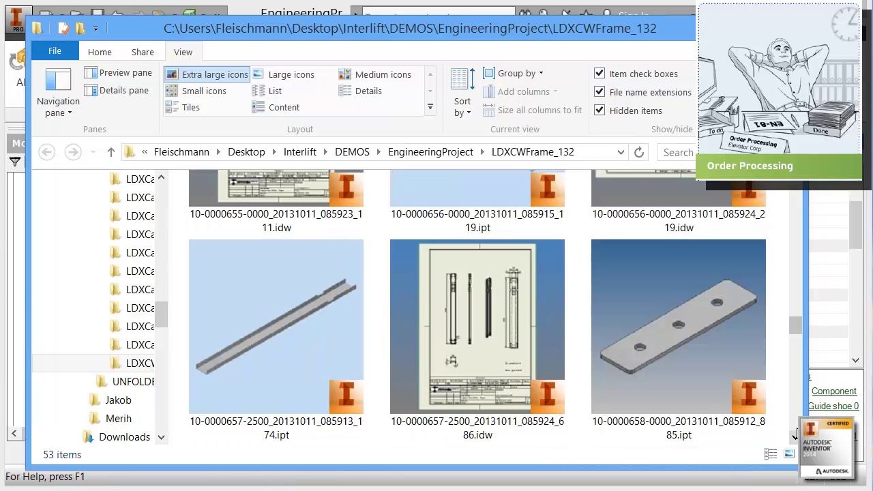
double_click(490, 313)
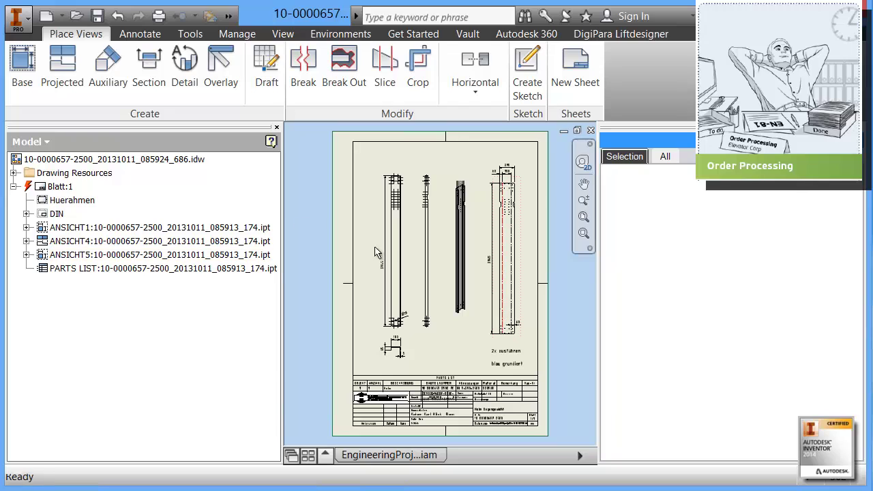
mouse_move(29, 193)
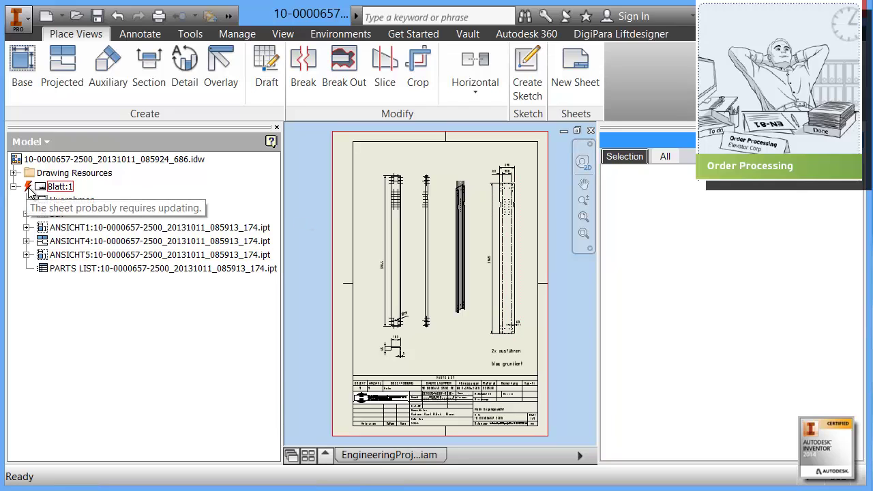
click(394, 456)
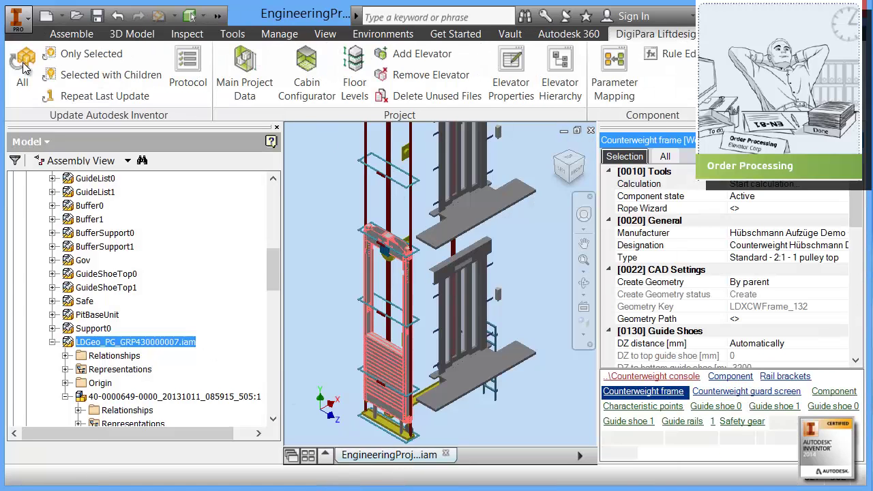
click(26, 65)
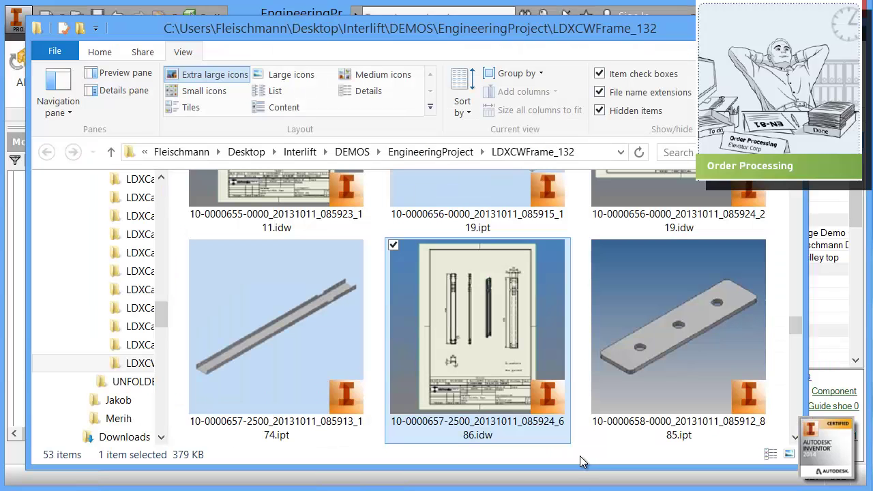
Bring Inventor forward, zoom around the counterweight .idw drawing, then switch to the EngineeringProject assembly.
click(550, 471)
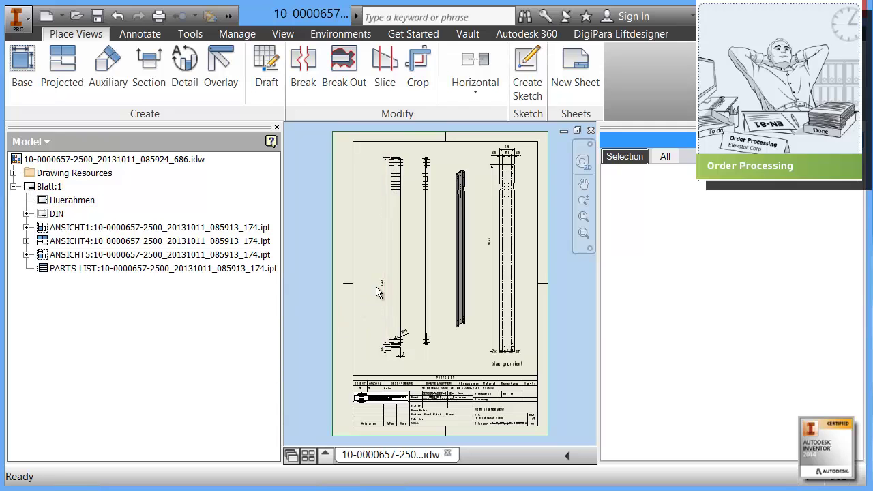
scroll(379, 285, down, 2)
scroll(388, 286, up, 8)
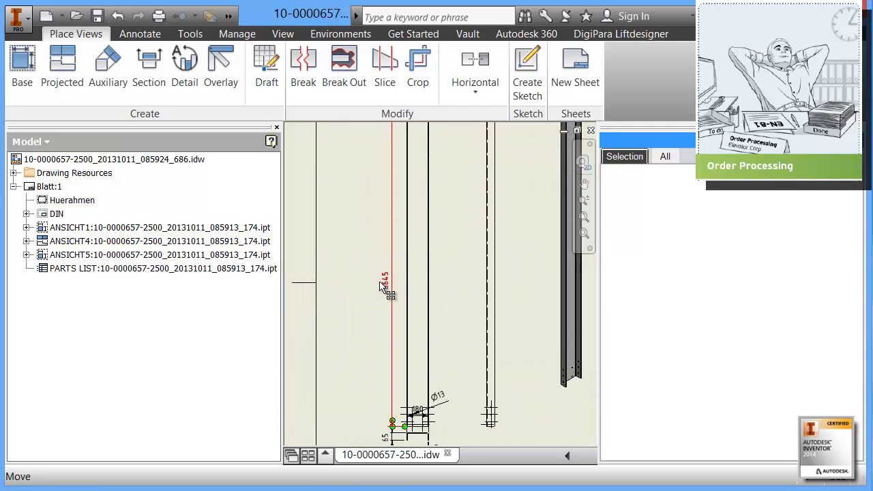
scroll(472, 307, down, 3)
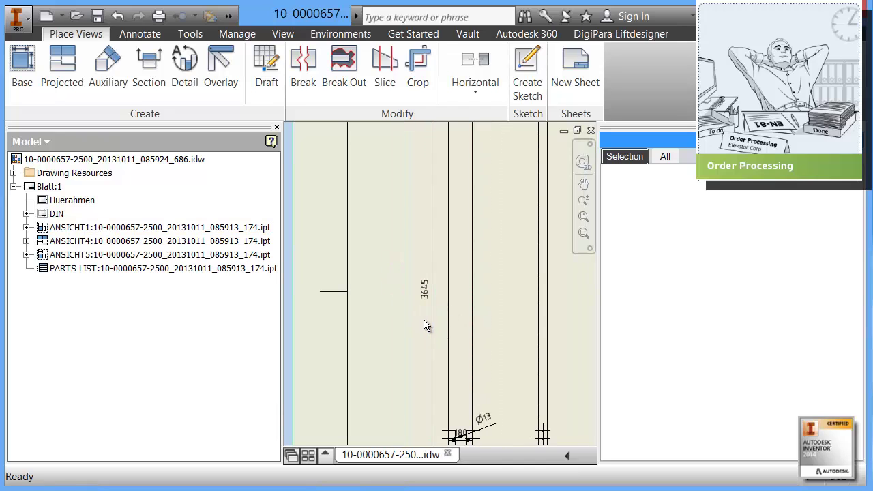
scroll(429, 311, down, 6)
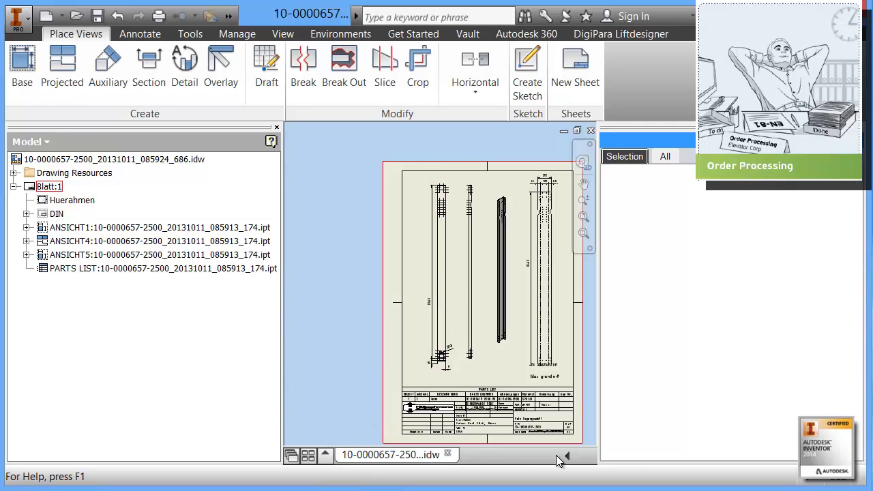
click(566, 456)
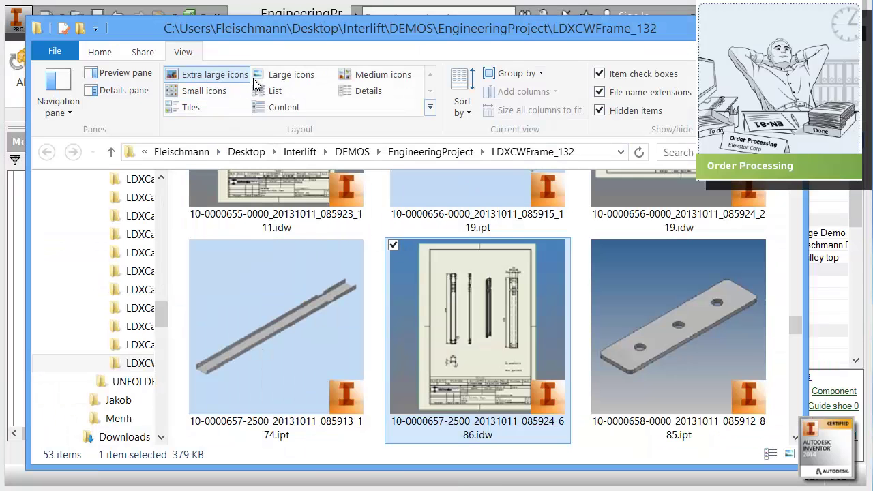
View the LDXCWFrame_132 folder's files as small, then large icons, scroll, and close the folder.
key(ctrl+shift+4)
key(ctrl+shift+3)
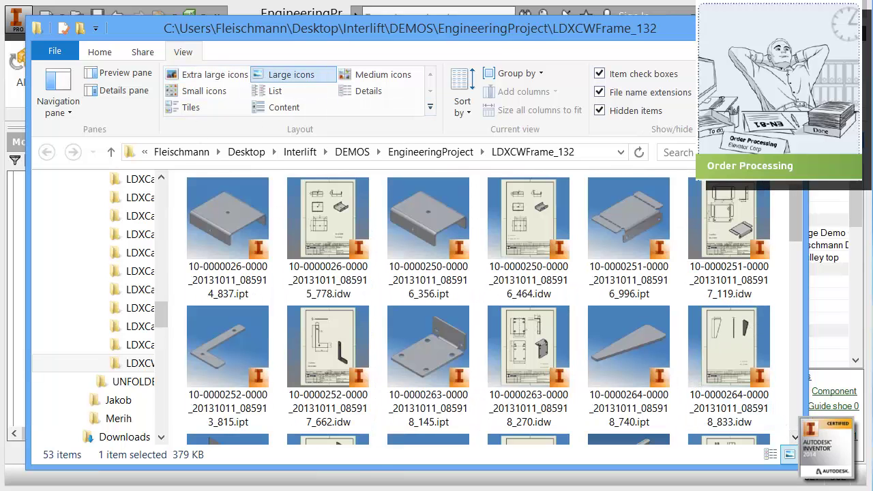
scroll(796, 426, down, 5)
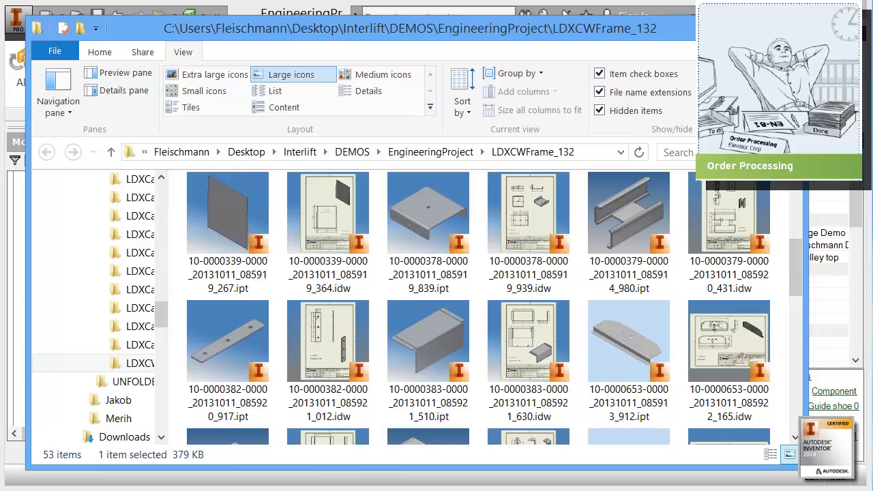
key(alt+F4)
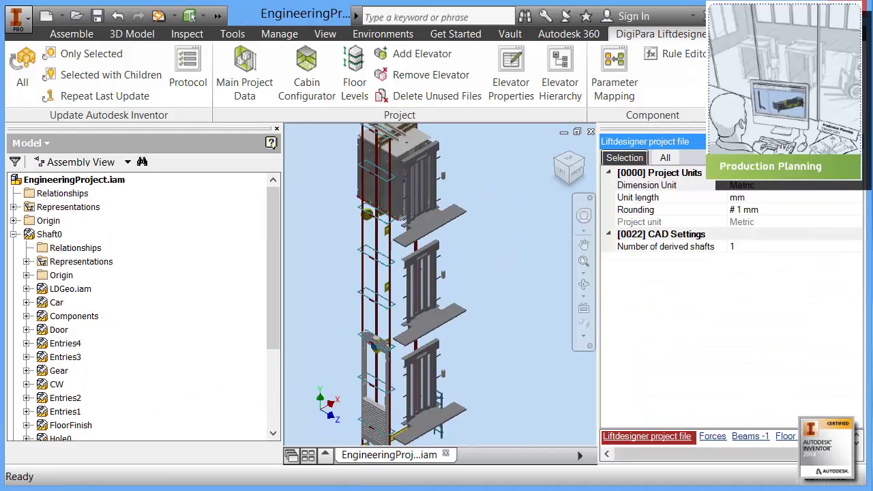
scroll(399, 210, up, 6)
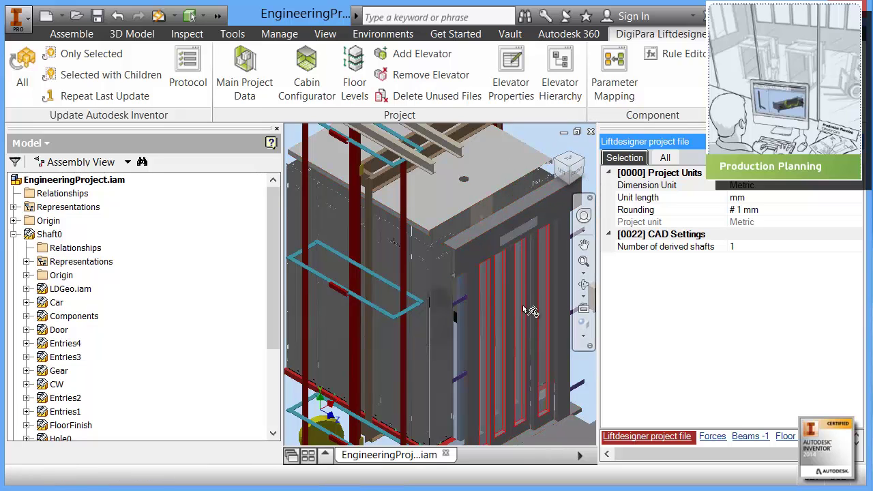
scroll(512, 183, down, 3)
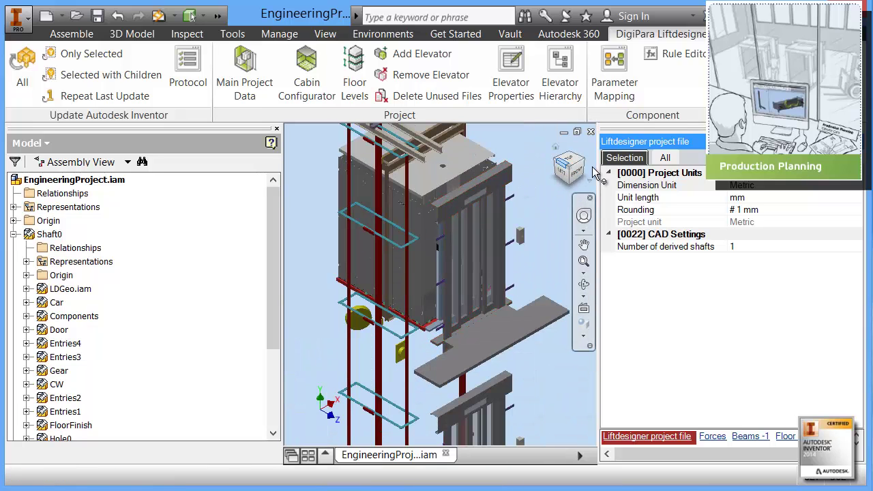
click(570, 169)
key(F6)
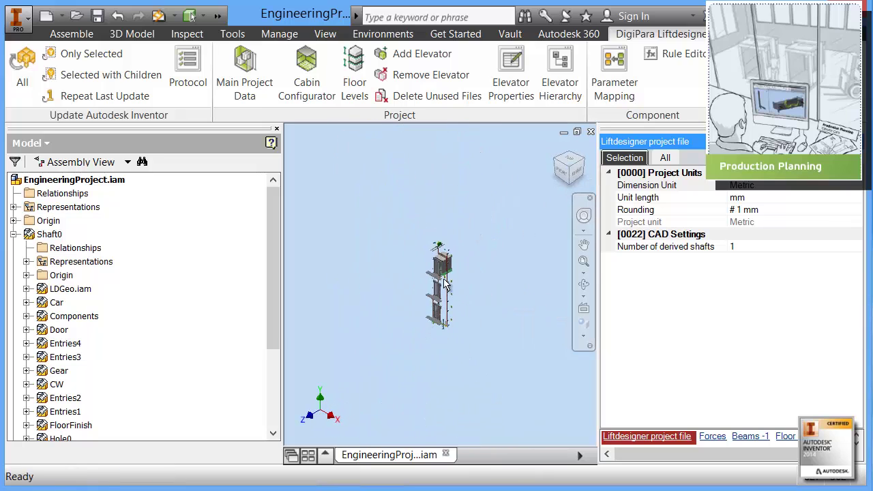
scroll(448, 271, up, 10)
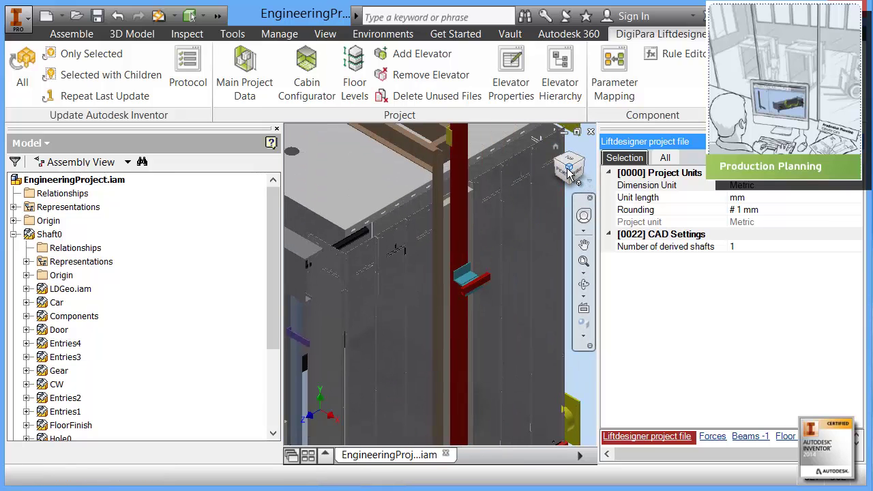
mouse_move(565, 163)
mouse_down()
mouse_move(551, 161)
mouse_move(574, 166)
mouse_move(523, 189)
mouse_move(416, 199)
mouse_move(409, 205)
mouse_move(442, 265)
mouse_up()
key(Escape)
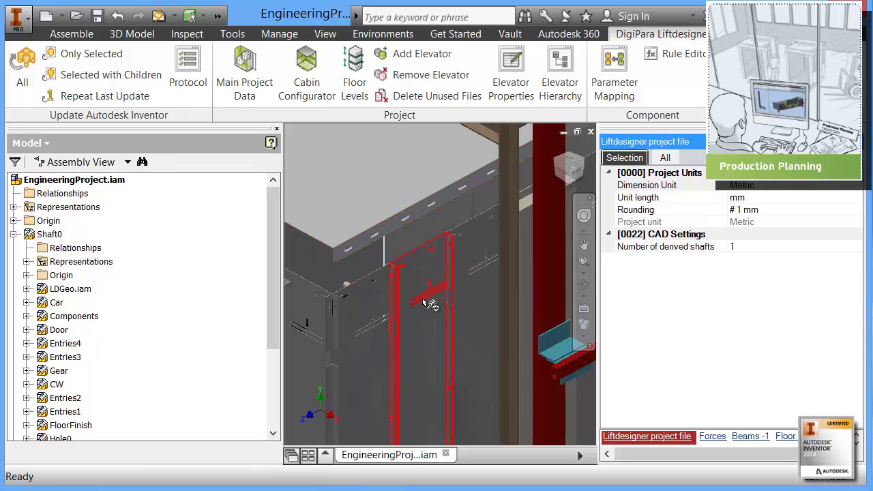
scroll(424, 300, down, 2)
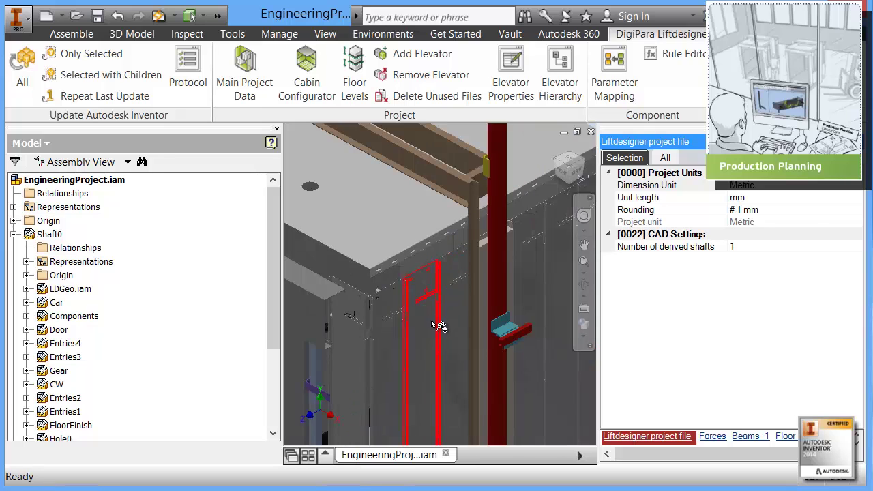
scroll(437, 326, down, 2)
scroll(437, 325, down, 2)
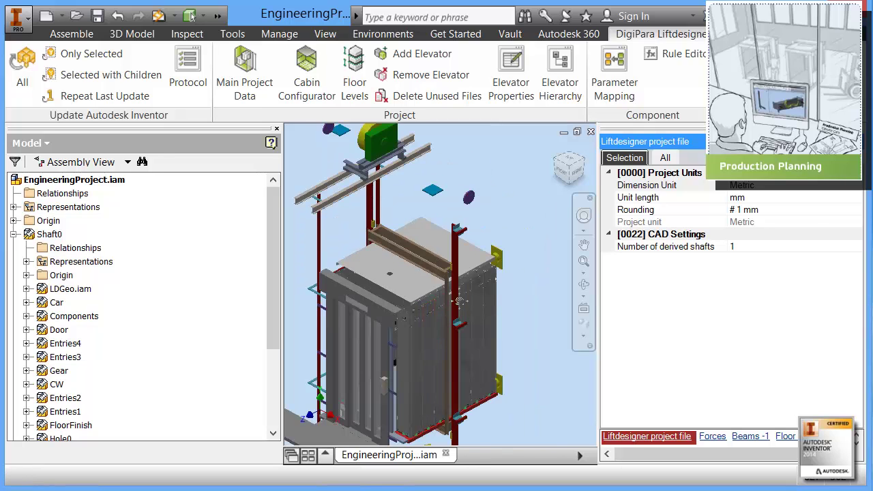
scroll(447, 331, down, 2)
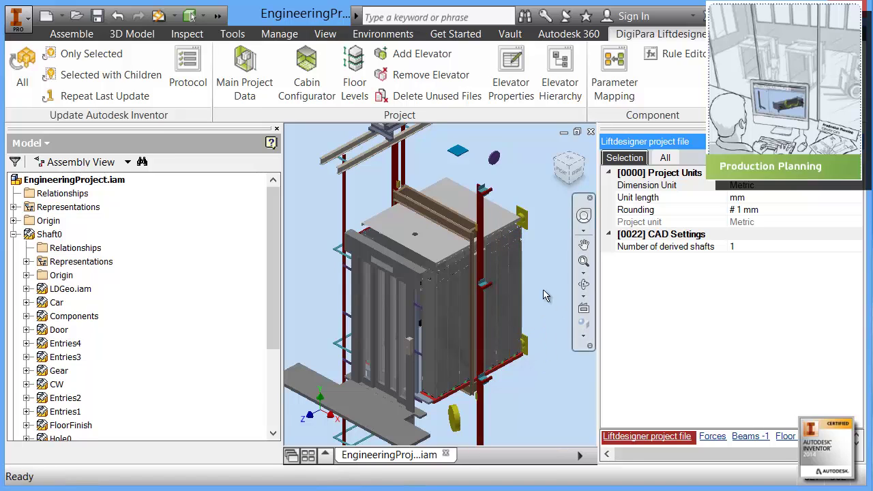
click(78, 180)
Export the whole EngineeringProject assembly's unfolded models as DXF and widen the file name column.
click(78, 180)
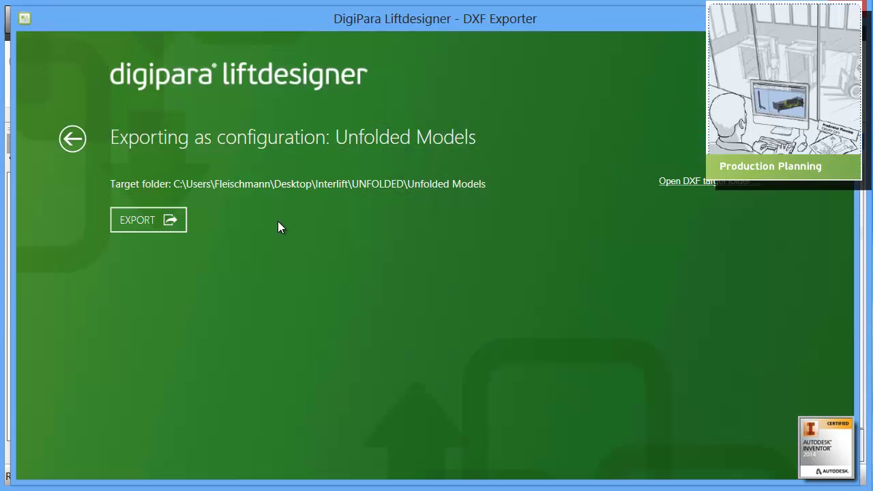
click(161, 221)
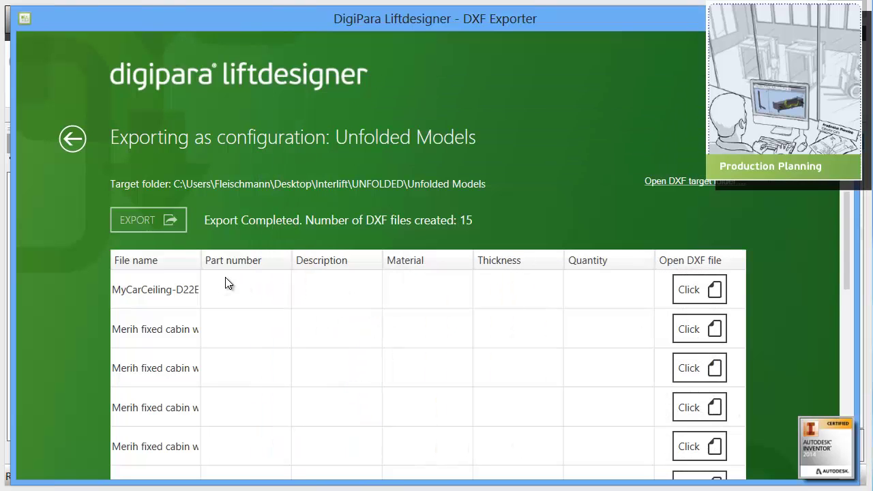
drag(200, 260, 585, 277)
drag(848, 268, 850, 292)
Select the MyCarCeiling, 250 x 2000, 350 x 2000 and 222 x 2000 cabin wall files in turn.
click(262, 242)
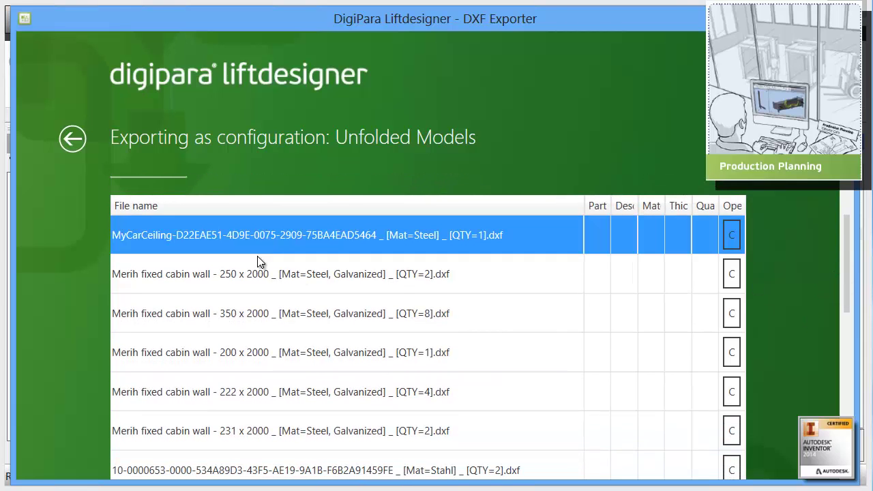
click(244, 280)
click(234, 300)
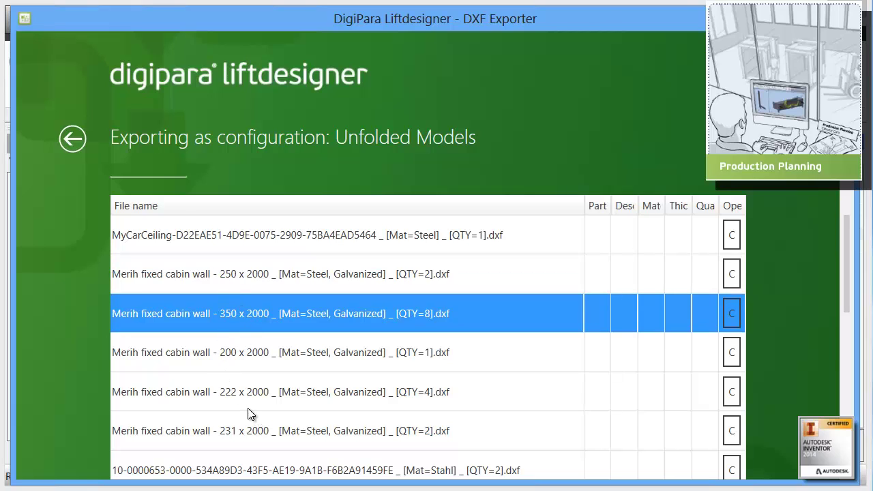
click(227, 401)
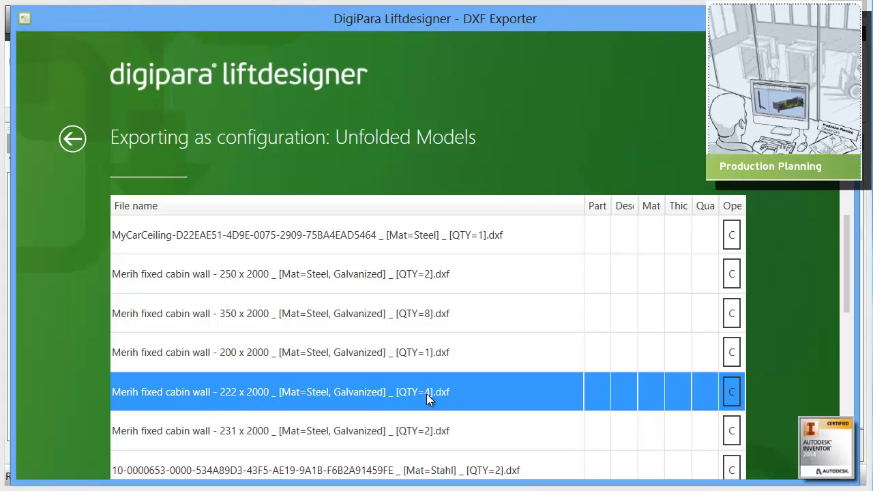
Open the 222 x 2000 wall DXF in AutoCAD, pan and check utilities, then close without saving.
click(732, 392)
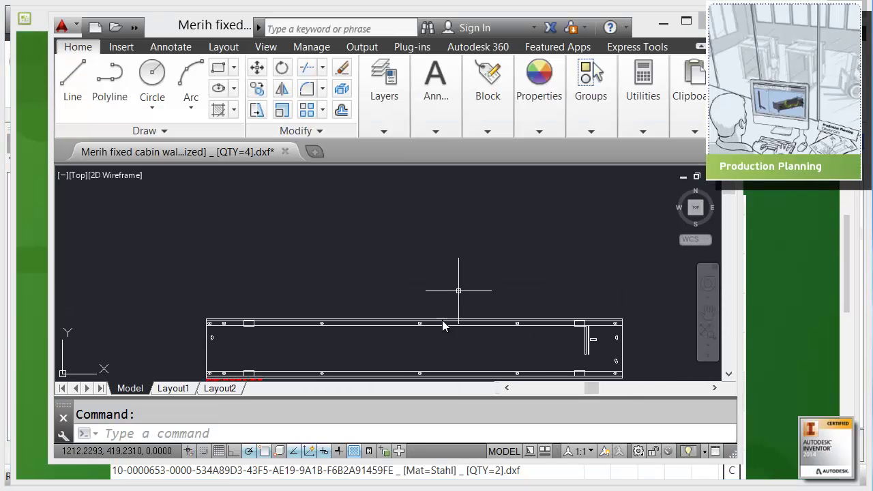
middle_drag(429, 331, 424, 273)
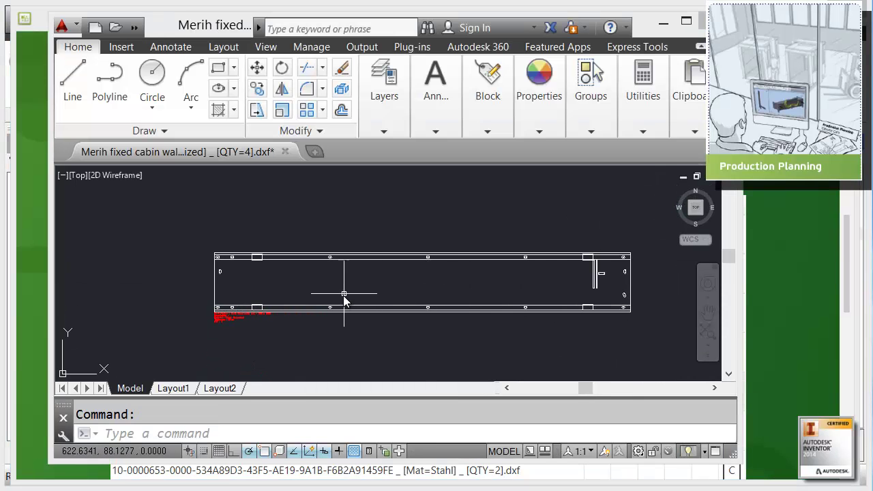
click(642, 102)
click(223, 222)
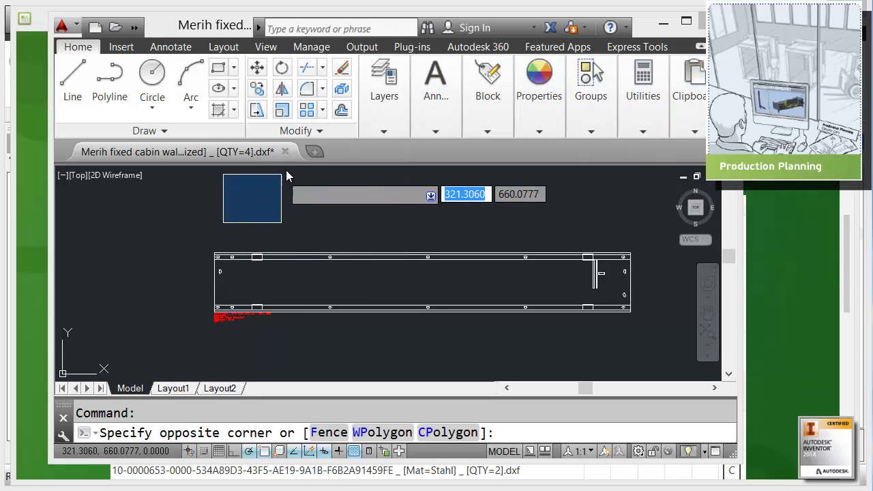
click(285, 152)
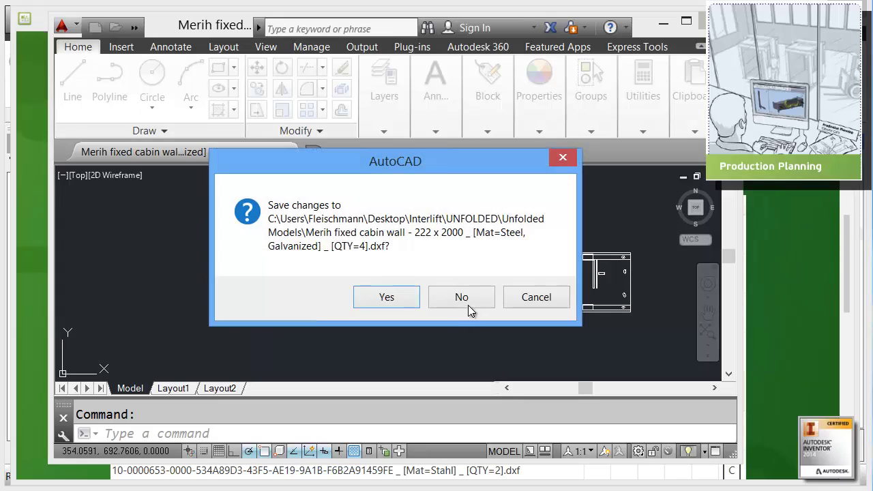
click(461, 297)
Back in the exporter list, open the 10-0000656 [Mat=Stahl] [QTY=2] DXF in AutoCAD.
click(661, 21)
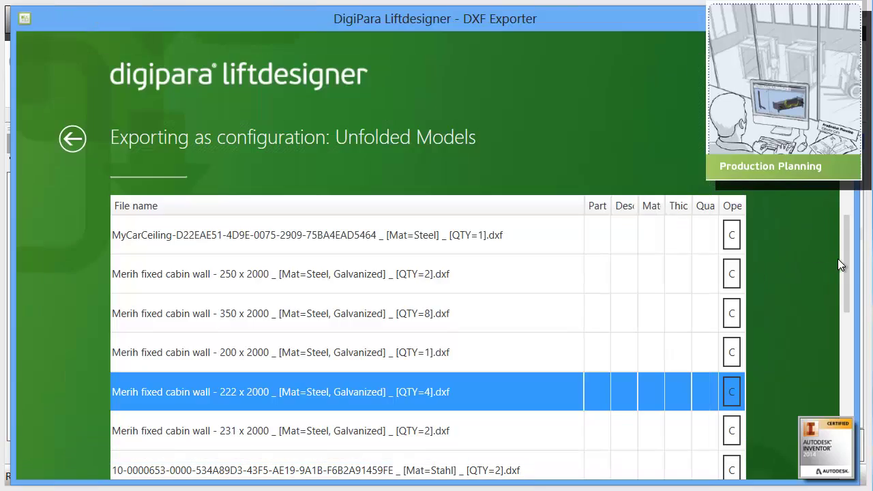
drag(846, 253, 861, 407)
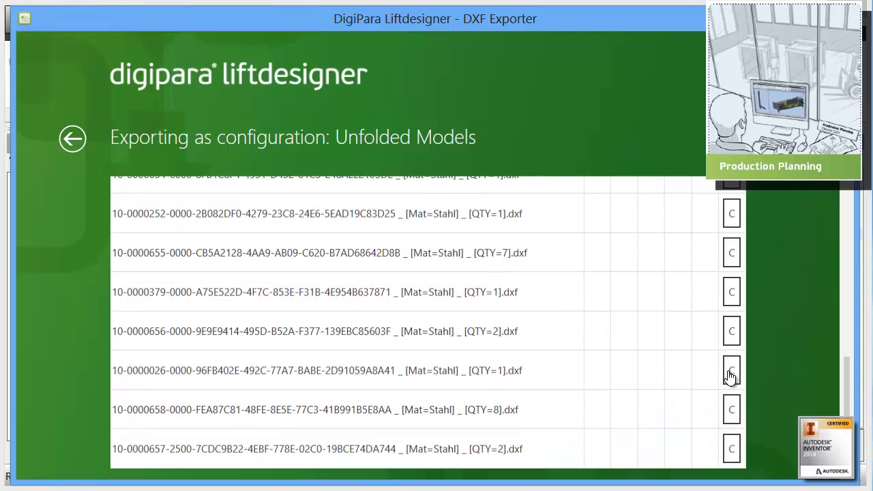
click(732, 332)
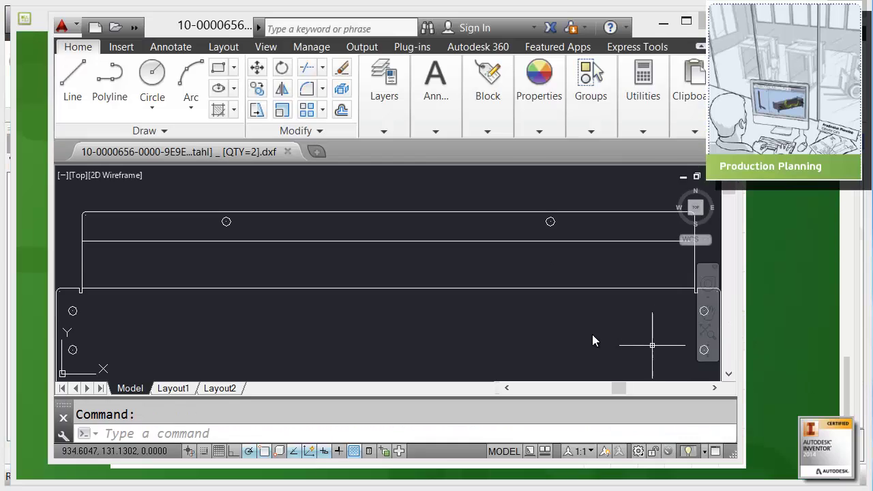
scroll(512, 303, down, 4)
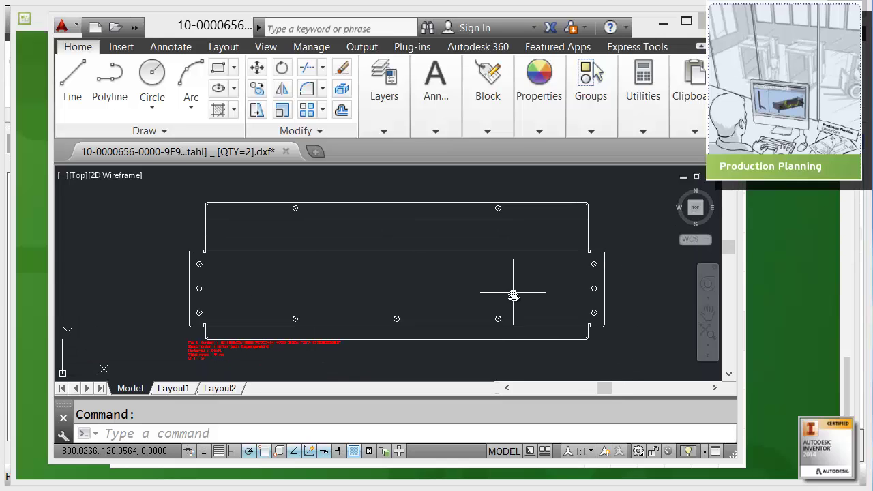